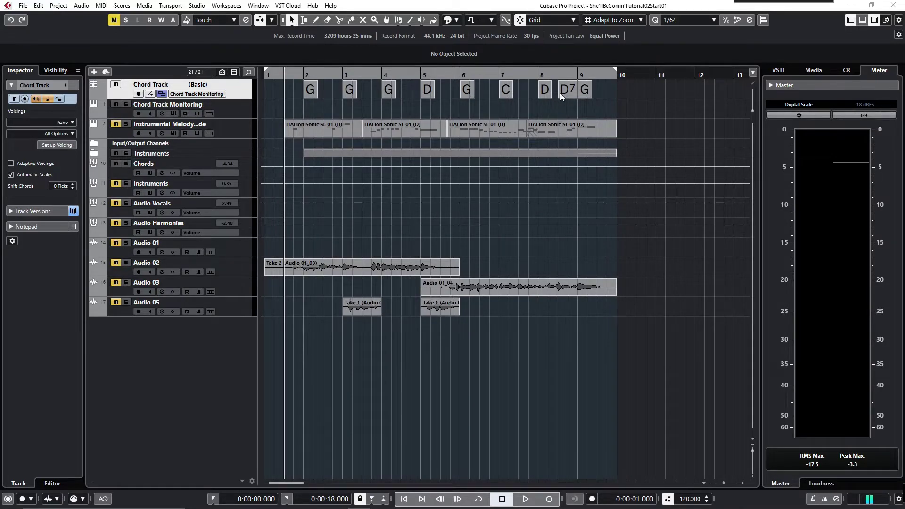
Switch the chord track to its Extd_Fill version and back to Basic to compare the two chord progressions
{"action": "left_click", "coordinate": [198, 84]}
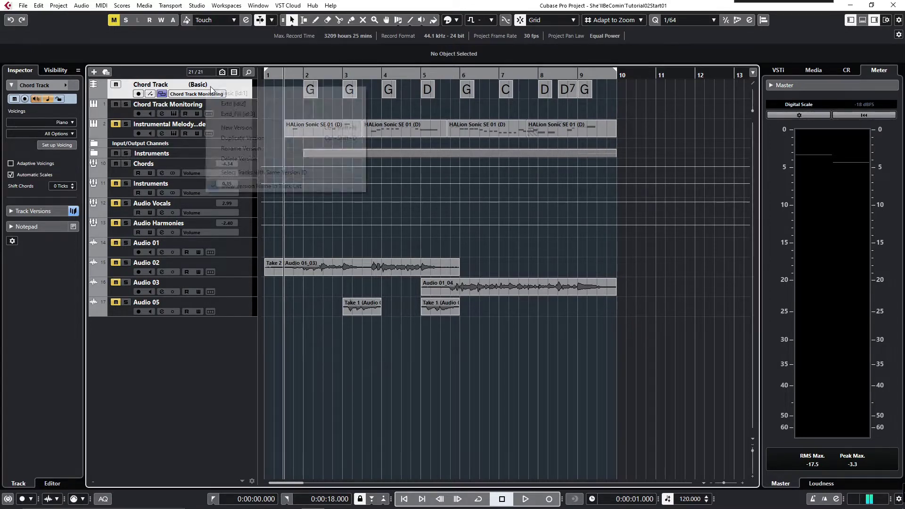
{"action": "left_click", "coordinate": [235, 116]}
{"action": "left_click", "coordinate": [212, 86]}
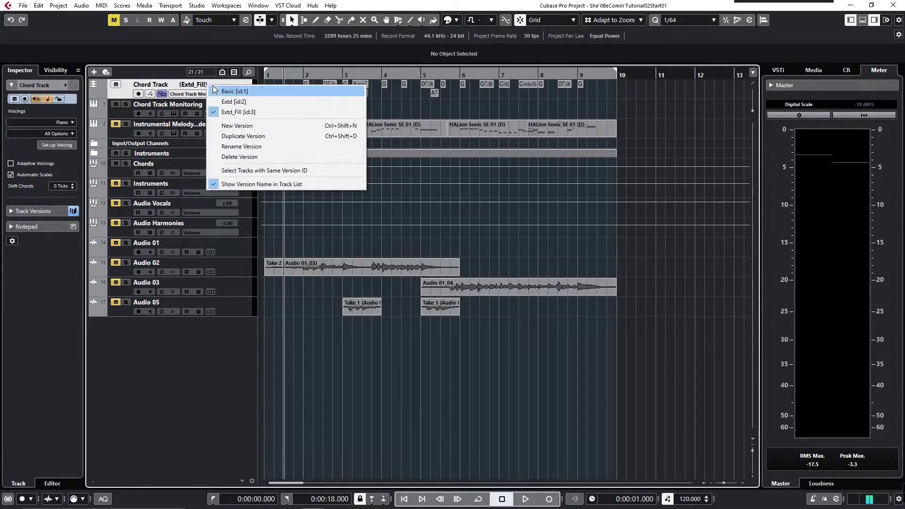
{"action": "left_click", "coordinate": [224, 93]}
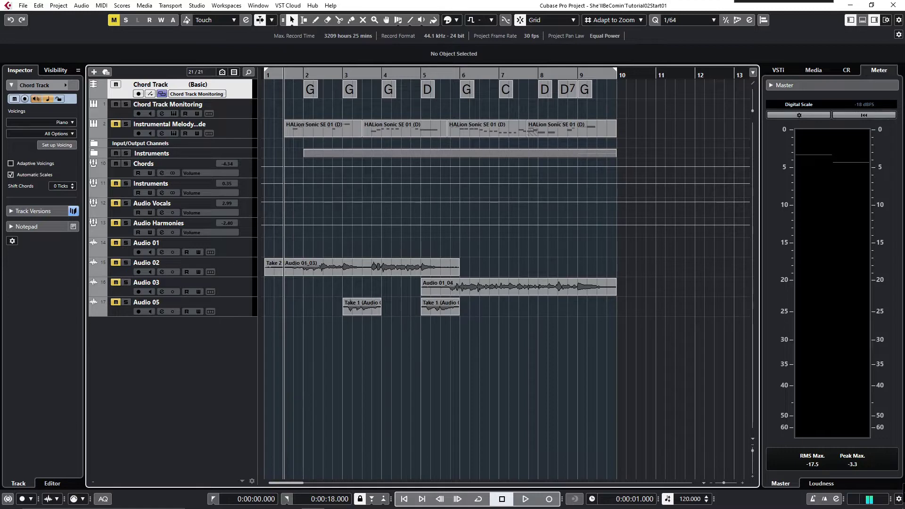
Play the Basic chords on their own, and again with the Instrumental Melody track unmuted
{"action": "key", "text": "alt+Tab"}
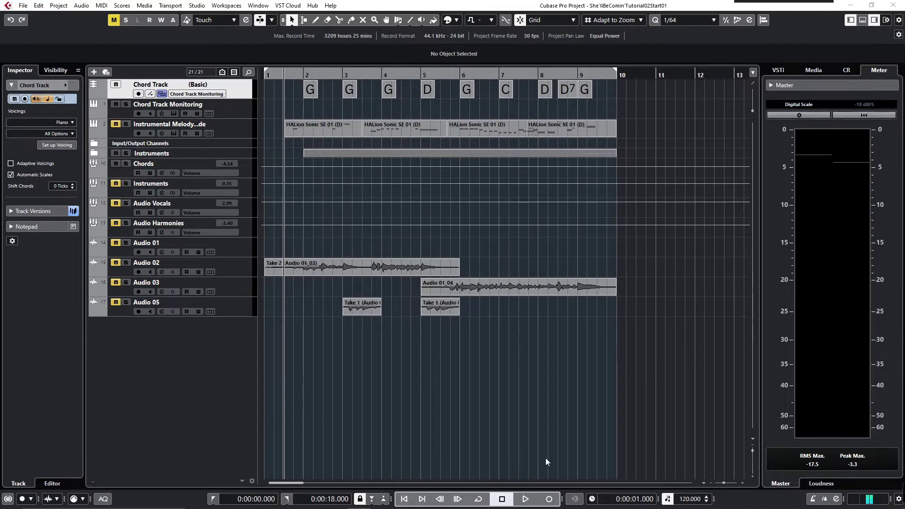
{"action": "left_click", "coordinate": [527, 499]}
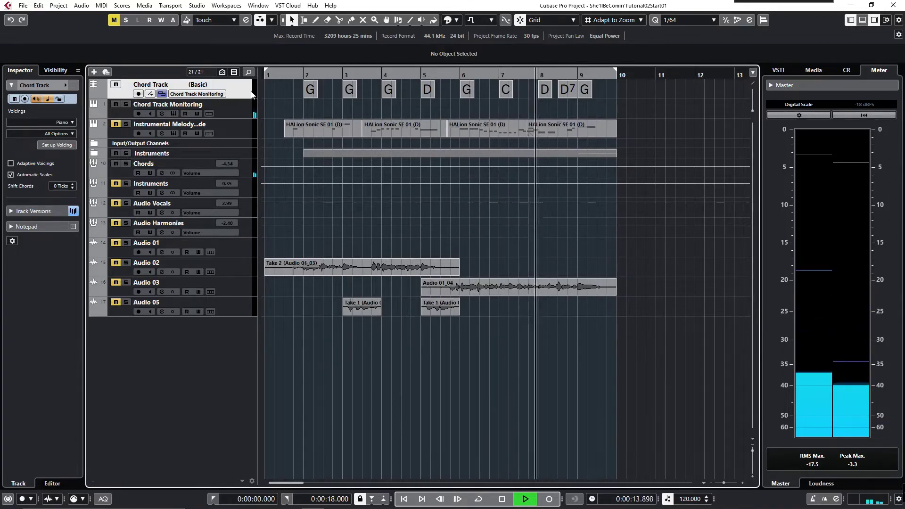
{"action": "left_click", "coordinate": [504, 500]}
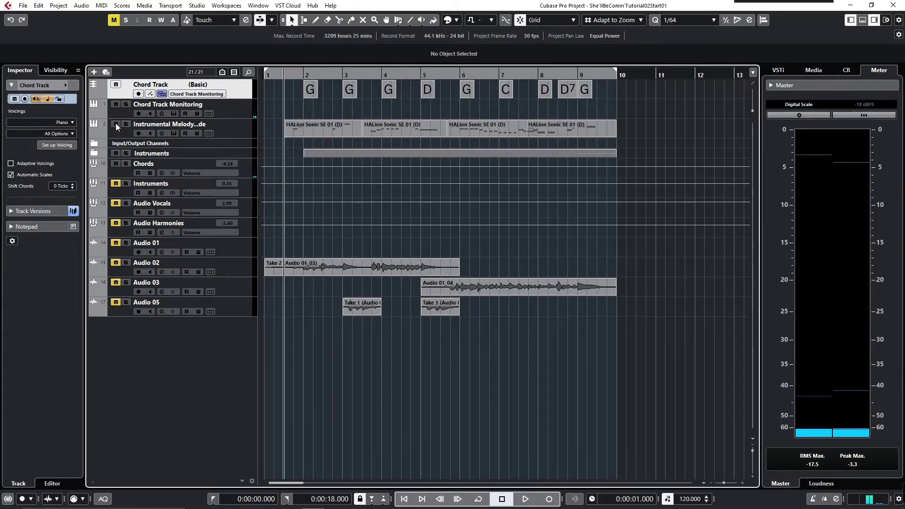
{"action": "left_click", "coordinate": [525, 497]}
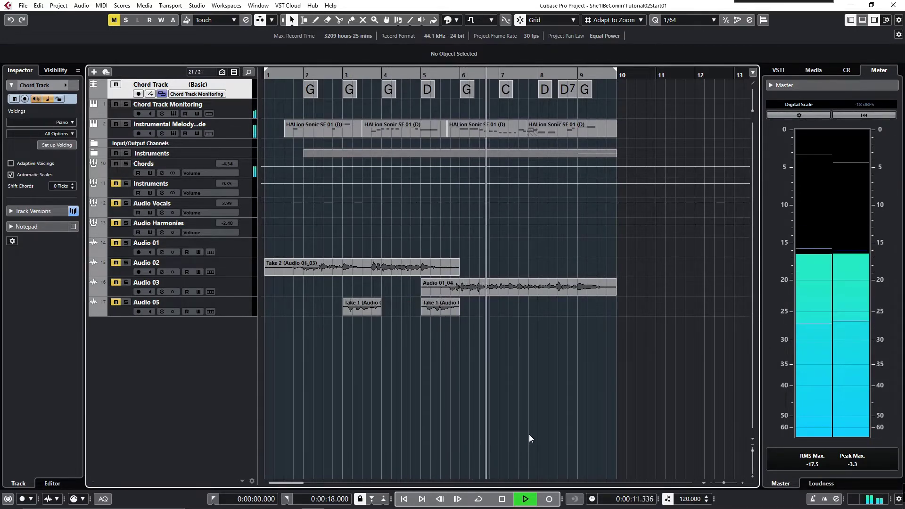
{"action": "left_click", "coordinate": [503, 500]}
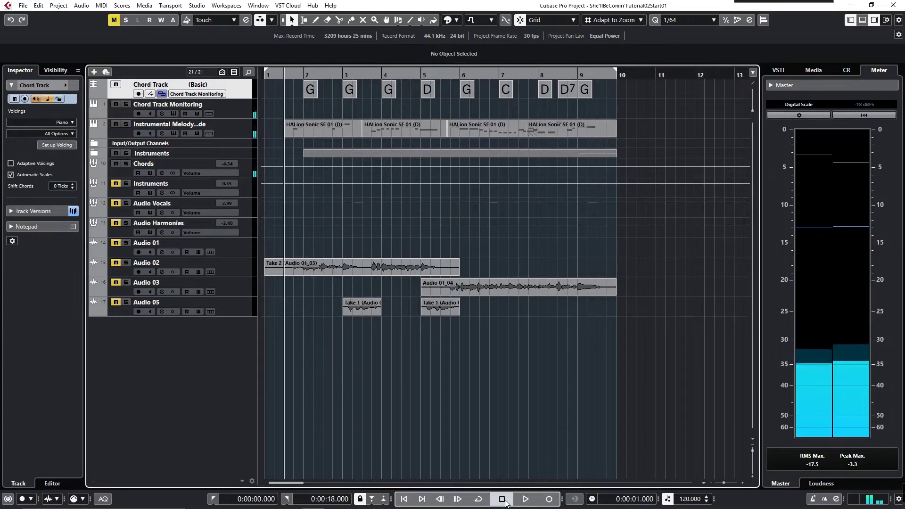
Switch the chord track to the Extd_Fill version and play it together with the instrumental melody
{"action": "left_click", "coordinate": [214, 93]}
{"action": "left_click", "coordinate": [231, 113]}
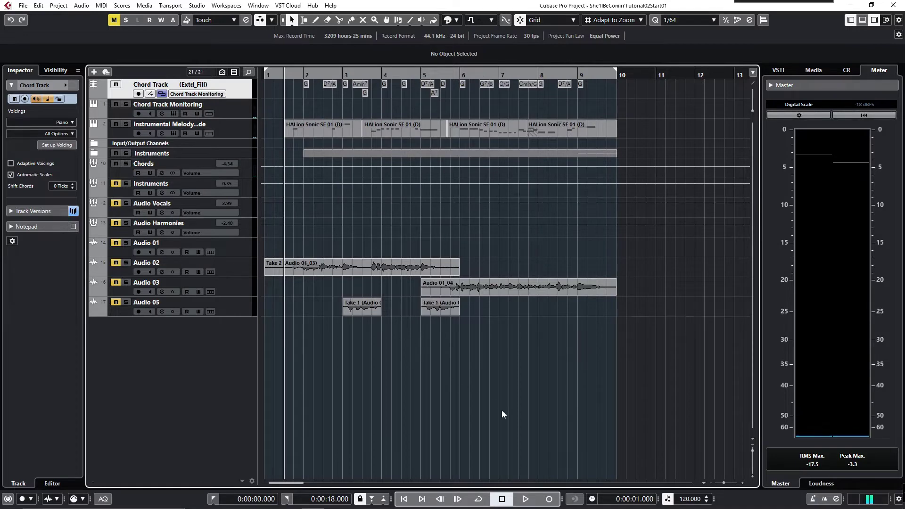
{"action": "left_click", "coordinate": [526, 499]}
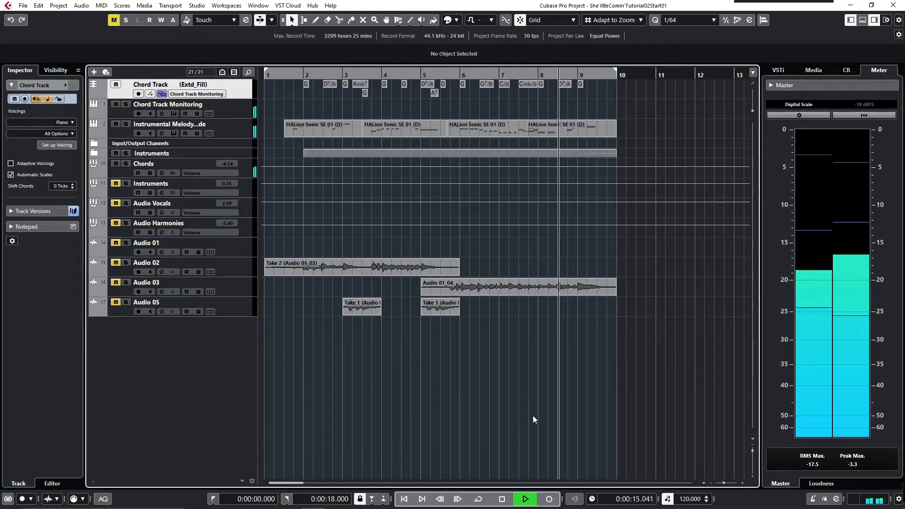
{"action": "left_click", "coordinate": [503, 500]}
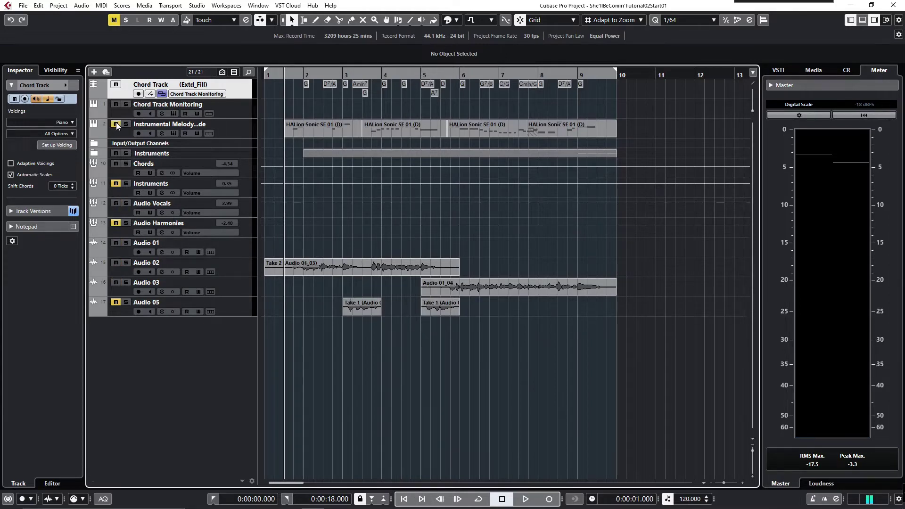
Audition the Extd_Fill chords with the Audio Vocals tracks and the melody muted, and again with only Audio Harmonies and Audio 05
{"action": "left_click", "coordinate": [525, 500]}
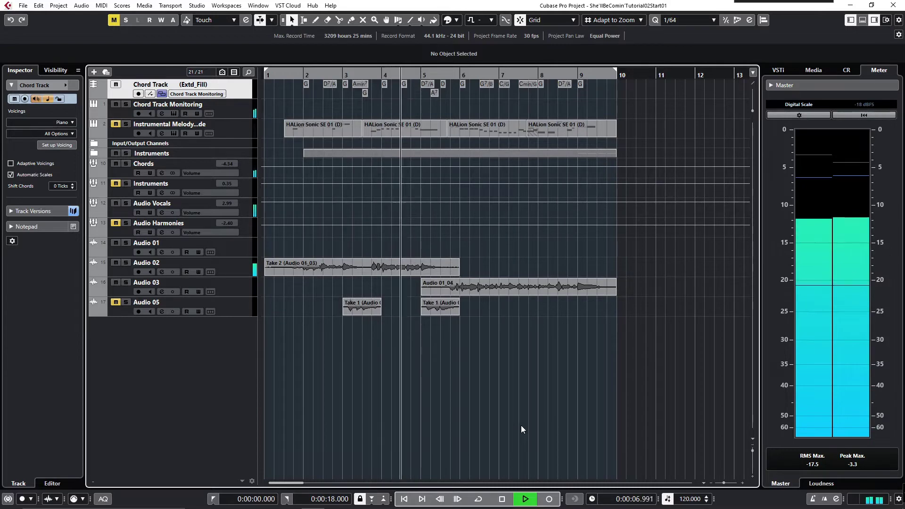
{"action": "left_click", "coordinate": [504, 501]}
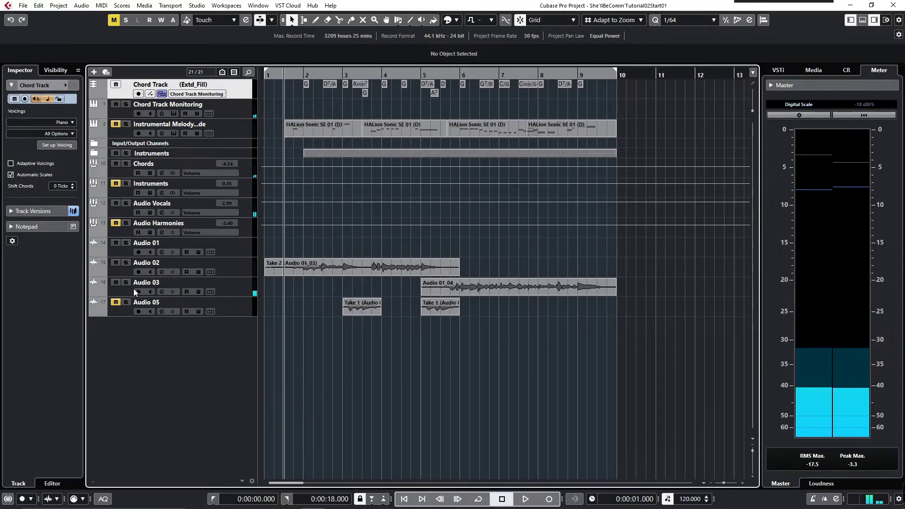
{"action": "left_click_drag", "start_coordinate": [115, 283], "coordinate": [115, 242]}
{"action": "left_click", "coordinate": [113, 224]}
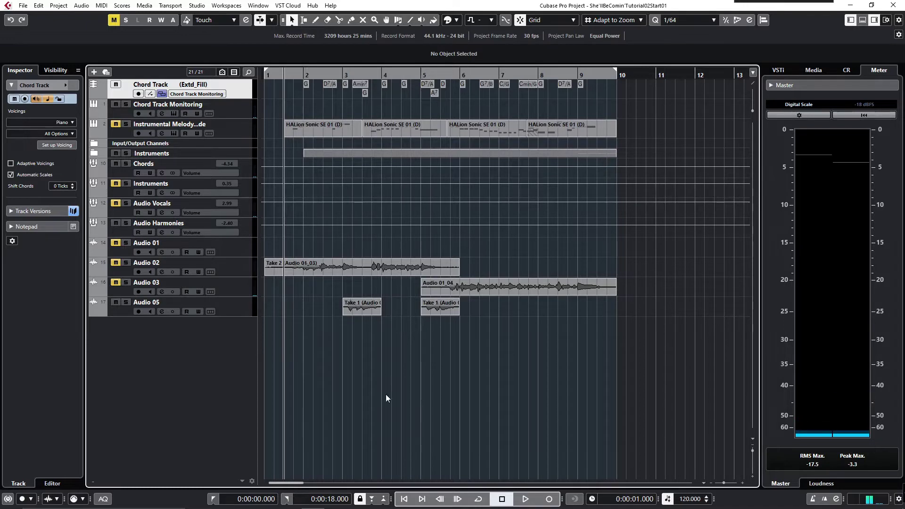
{"action": "left_click", "coordinate": [524, 499]}
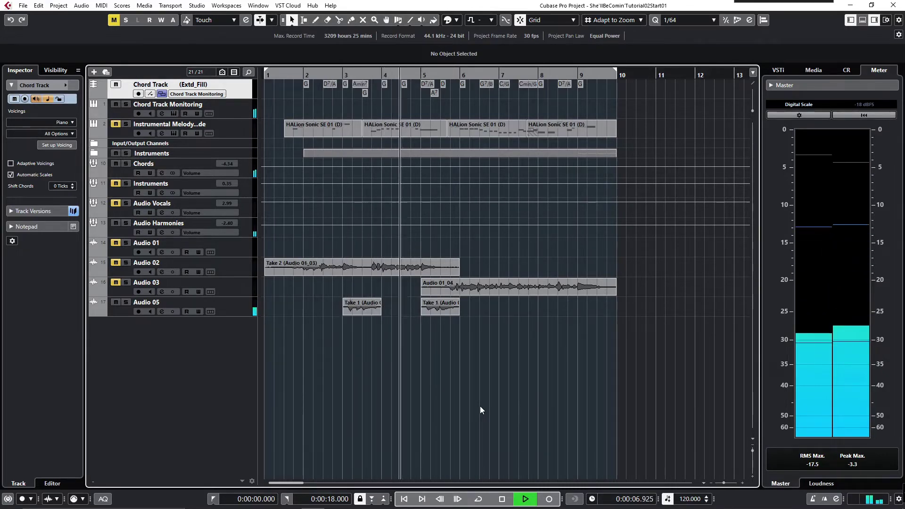
{"action": "left_click", "coordinate": [503, 499]}
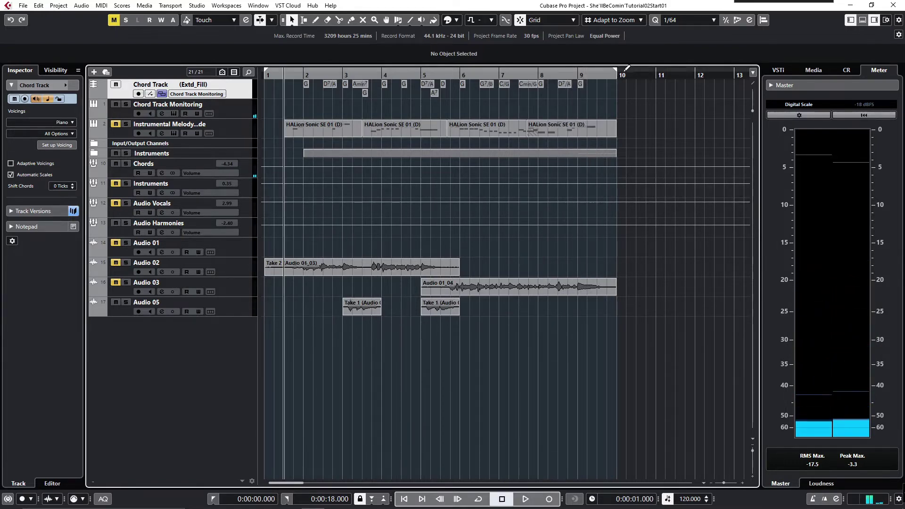
Shorten the locator range so that it ends at bar 6
{"action": "left_click_drag", "start_coordinate": [615, 72], "coordinate": [421, 74]}
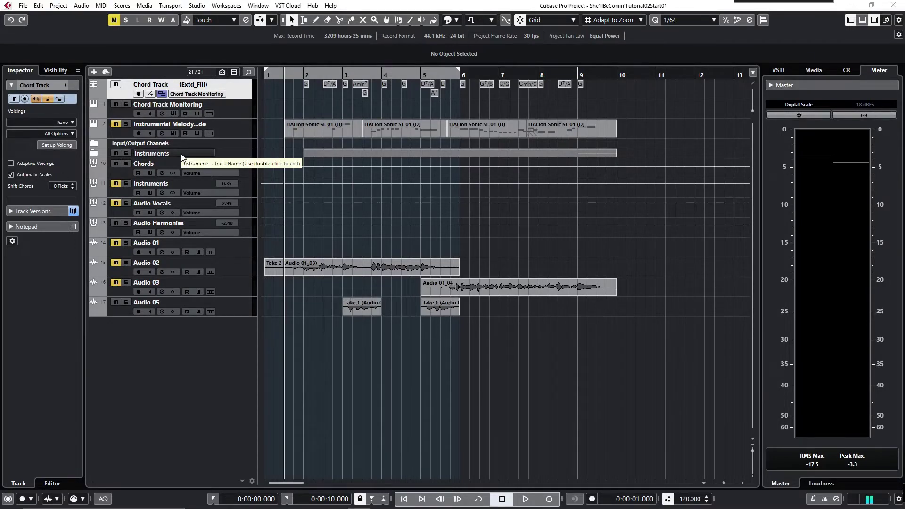
{"action": "left_click", "coordinate": [115, 222]}
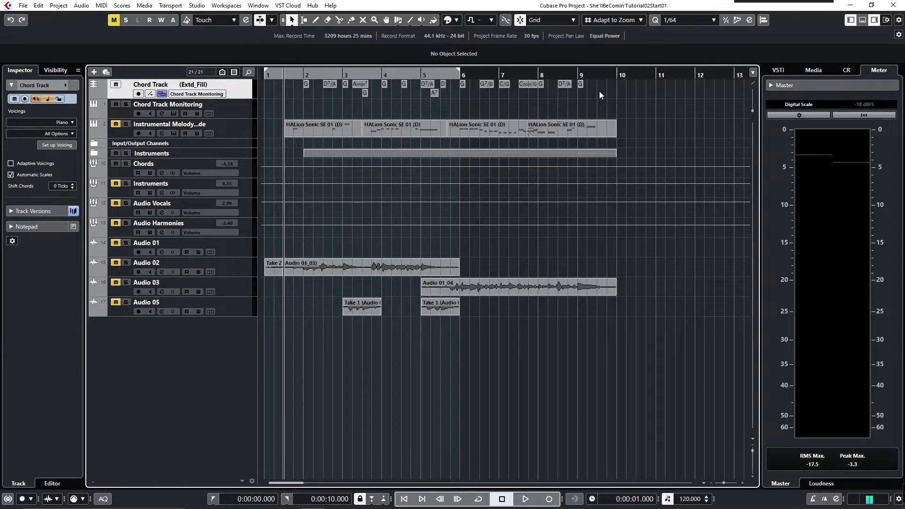
Convert the chord track's chords to MIDI on the Chord Track Monitoring track
{"action": "left_click", "coordinate": [239, 108]}
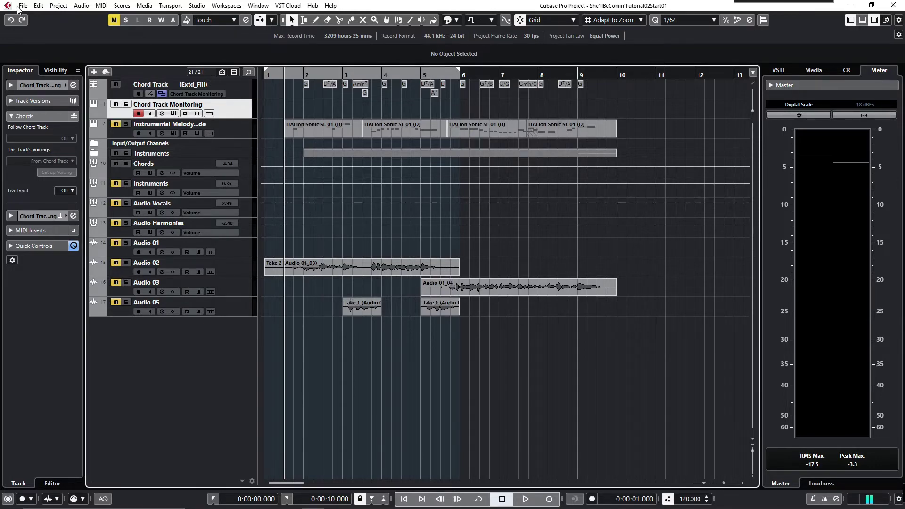
{"action": "left_click", "coordinate": [58, 7]}
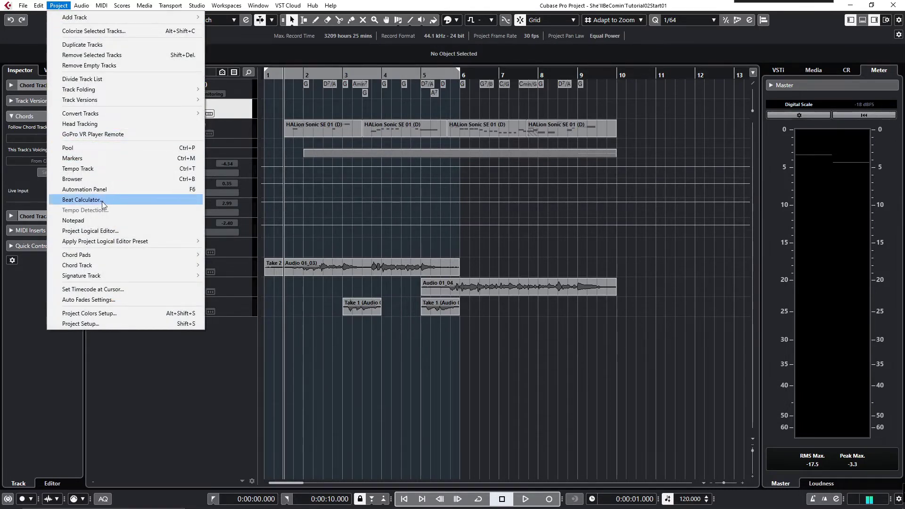
{"action": "mouse_move", "coordinate": [114, 267]}
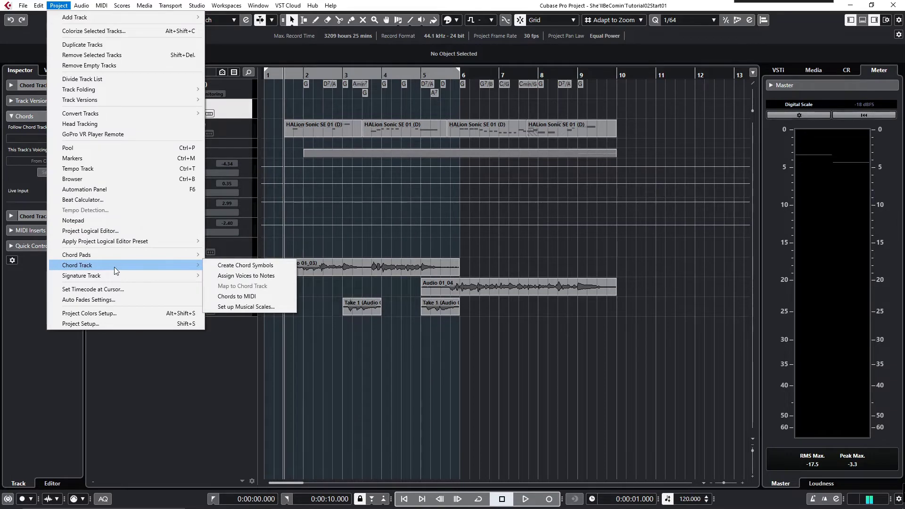
{"action": "left_click", "coordinate": [251, 298]}
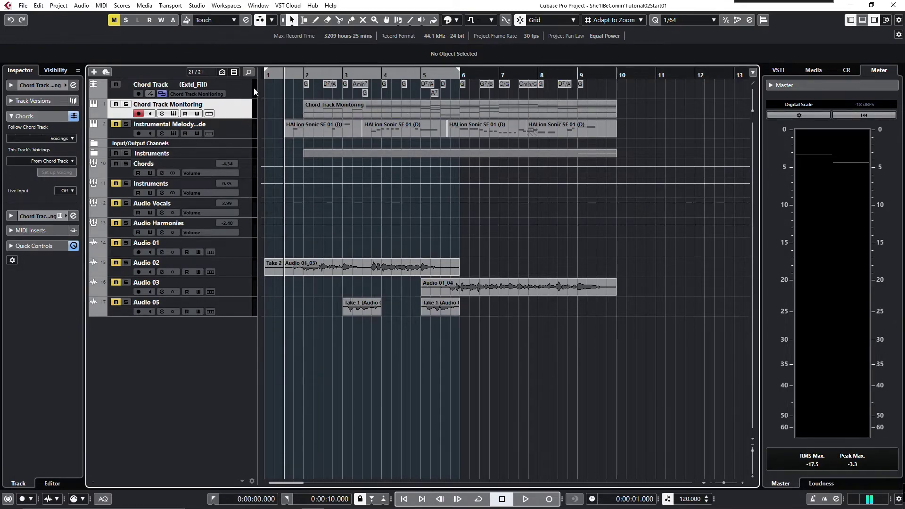
Switch the chord track to Basic and examine the Chord Track Monitoring part's notes in an enlarged Key Editor
{"action": "left_click", "coordinate": [212, 85]}
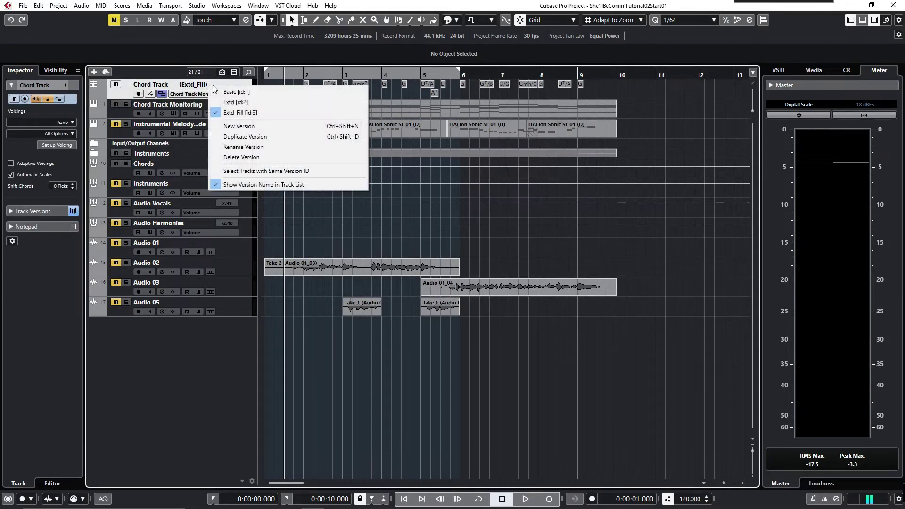
{"action": "left_click", "coordinate": [254, 92]}
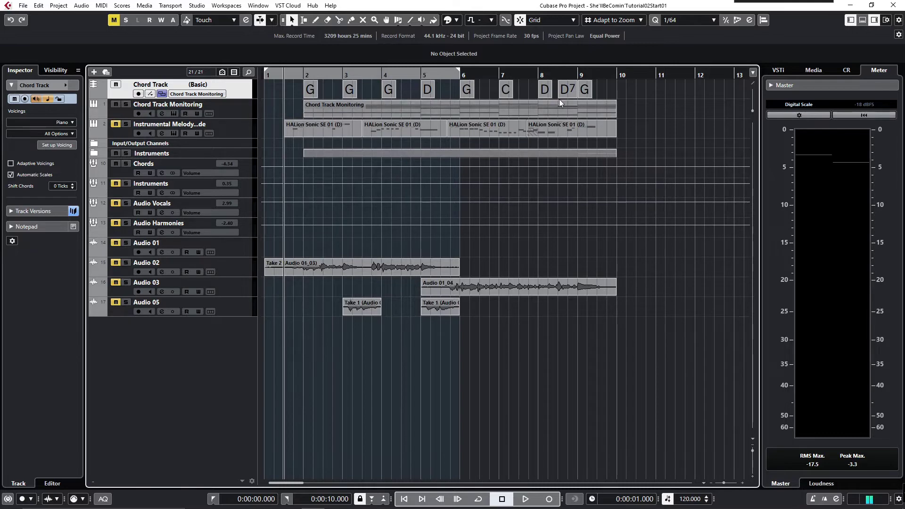
{"action": "double_click", "coordinate": [381, 108]}
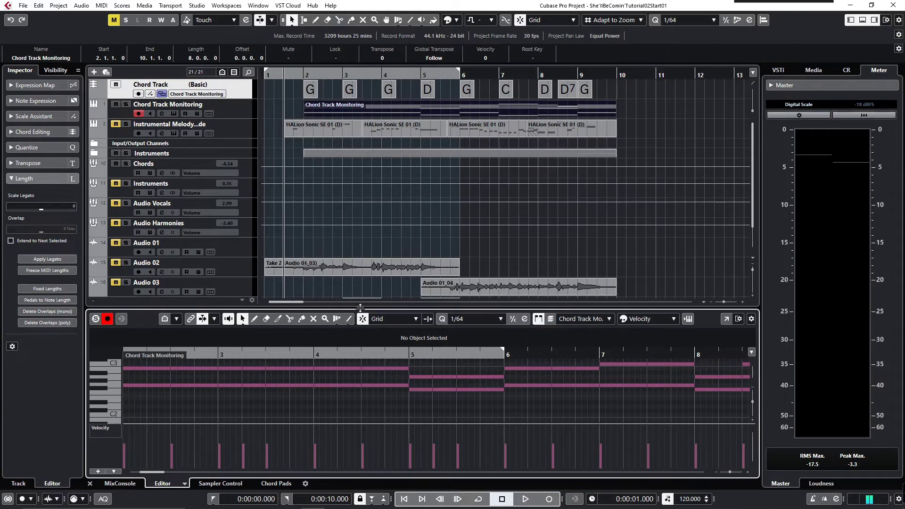
{"action": "left_click_drag", "start_coordinate": [360, 307], "coordinate": [361, 216]}
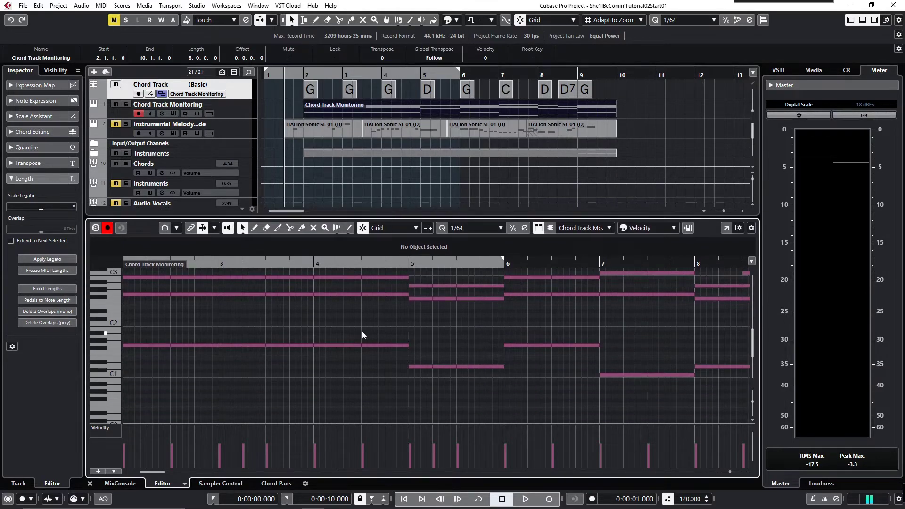
{"action": "scroll", "coordinate": [366, 323], "scroll_direction": "up", "scroll_amount": 3}
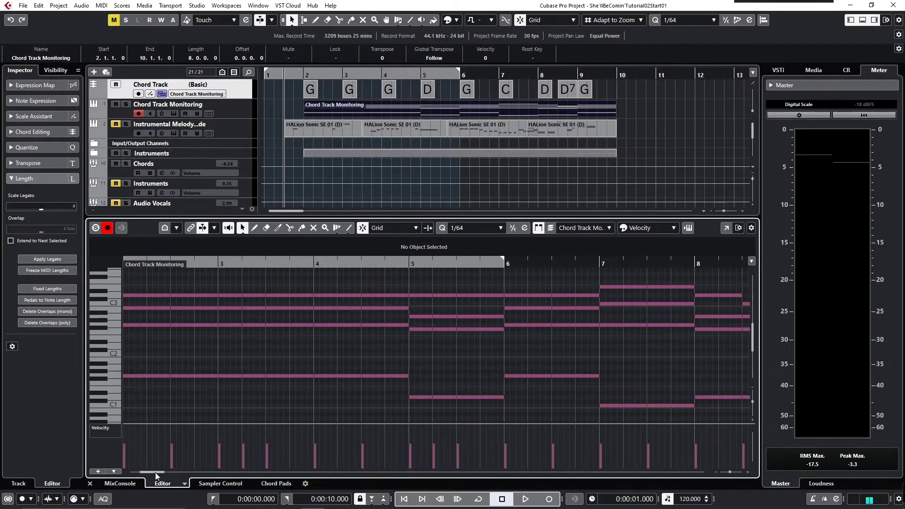
{"action": "scroll", "coordinate": [155, 473], "scroll_direction": "right", "scroll_amount": 2}
{"action": "scroll", "coordinate": [160, 473], "scroll_direction": "right", "scroll_amount": 5}
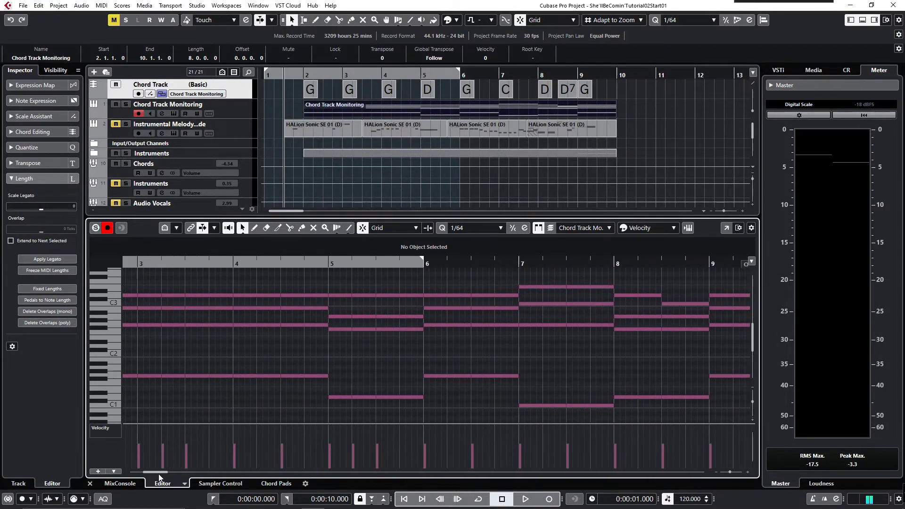
Switch the chord track to Extd_Fill, examine the updated notes in the Key Editor, and close the editor
{"action": "left_click", "coordinate": [210, 85]}
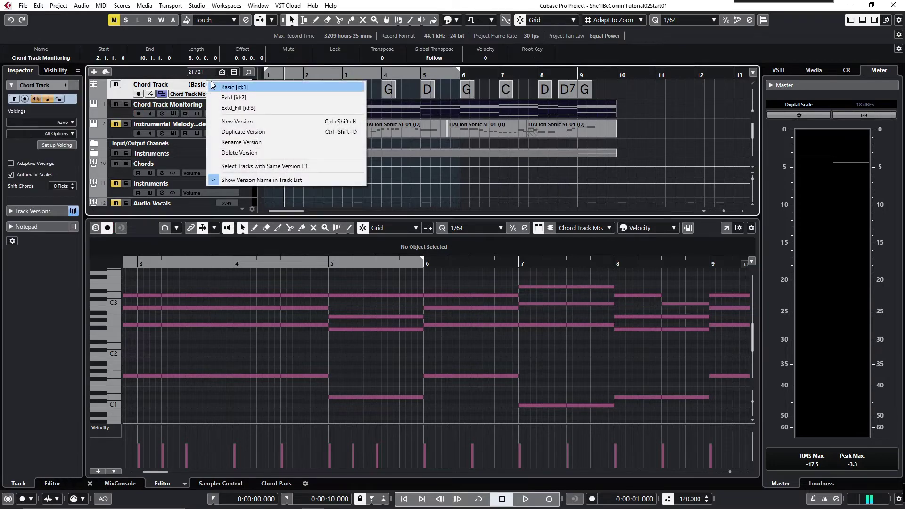
{"action": "left_click", "coordinate": [231, 108]}
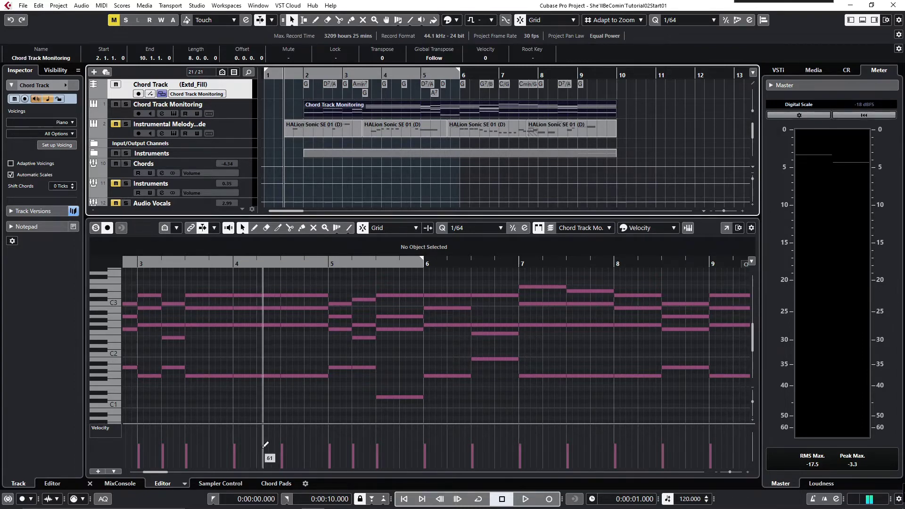
{"action": "mouse_move", "coordinate": [157, 472]}
{"action": "left_mouse_down"}
{"action": "mouse_move", "coordinate": [165, 476]}
{"action": "mouse_move", "coordinate": [152, 471]}
{"action": "left_mouse_up"}
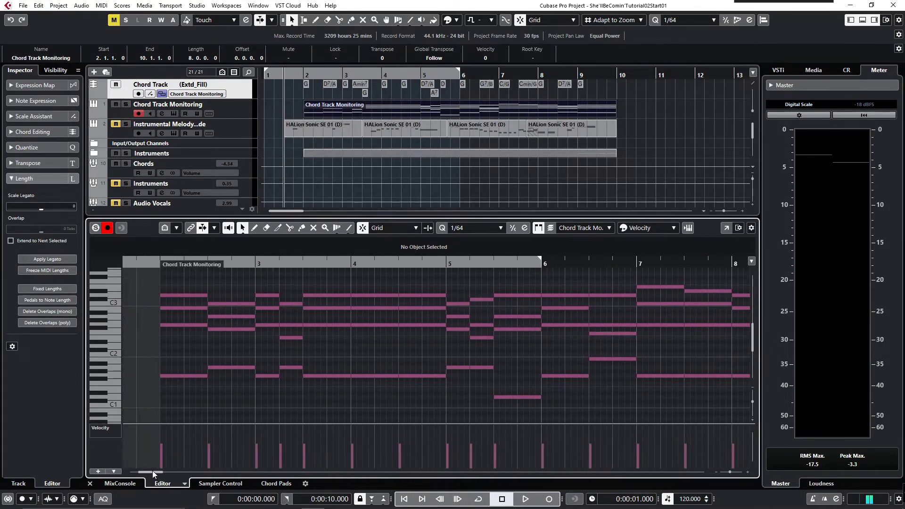
{"action": "left_click", "coordinate": [90, 484]}
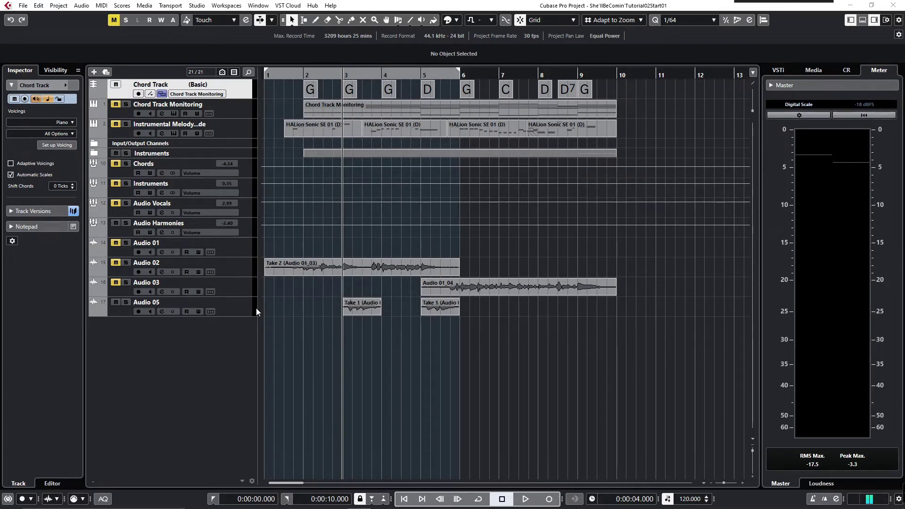
Open Audio 05's clip at bar 3 in the Sample Editor and examine its first VariAudio segment against the chord notes
{"action": "left_click", "coordinate": [369, 308]}
{"action": "double_click", "coordinate": [369, 309]}
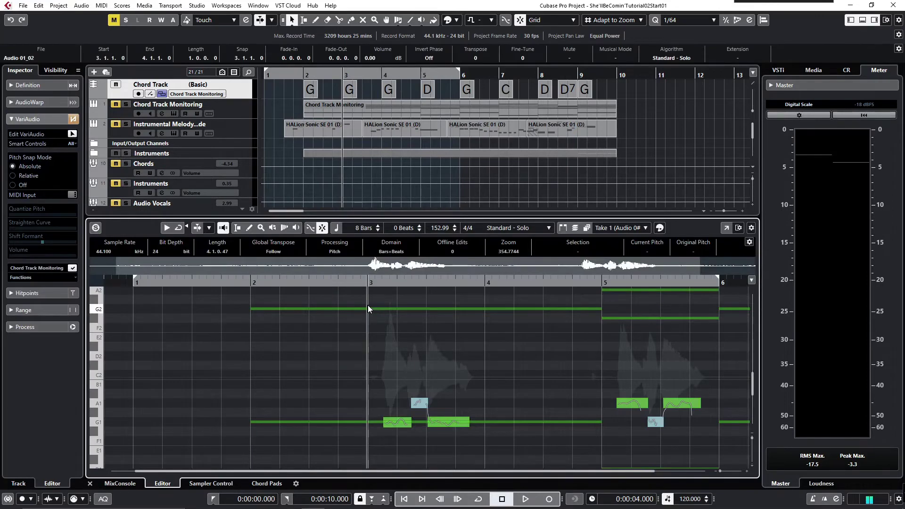
{"action": "left_click", "coordinate": [397, 423]}
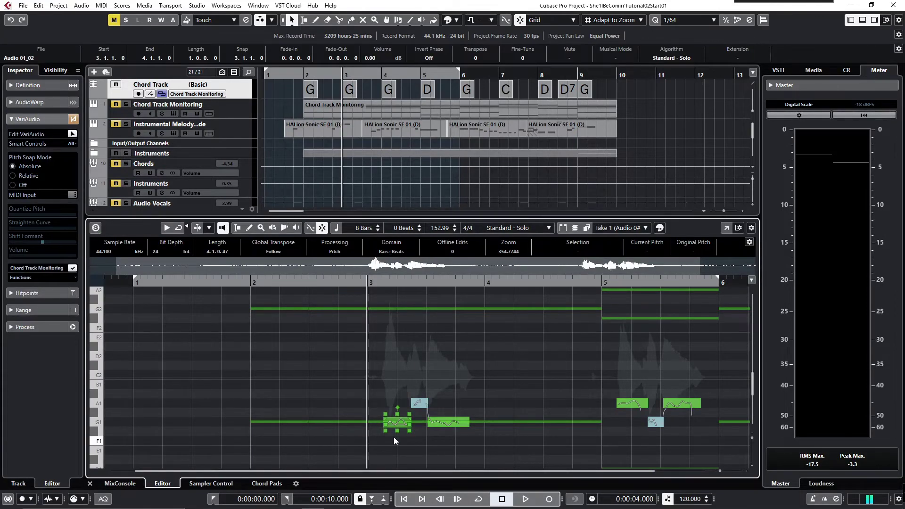
{"action": "left_click", "coordinate": [395, 440]}
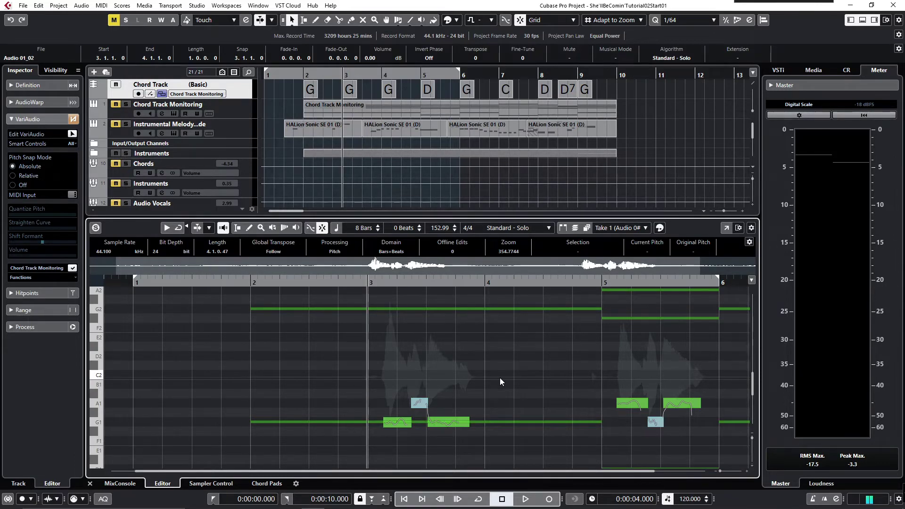
Play back Audio 05's clips against the chord notes, stop playback, and close the Sample Editor
{"action": "left_click", "coordinate": [526, 499]}
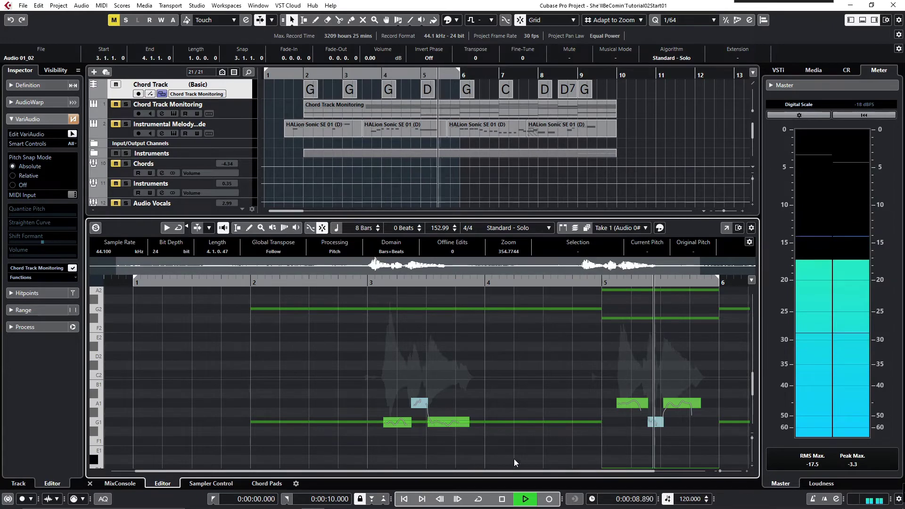
{"action": "key", "text": "space"}
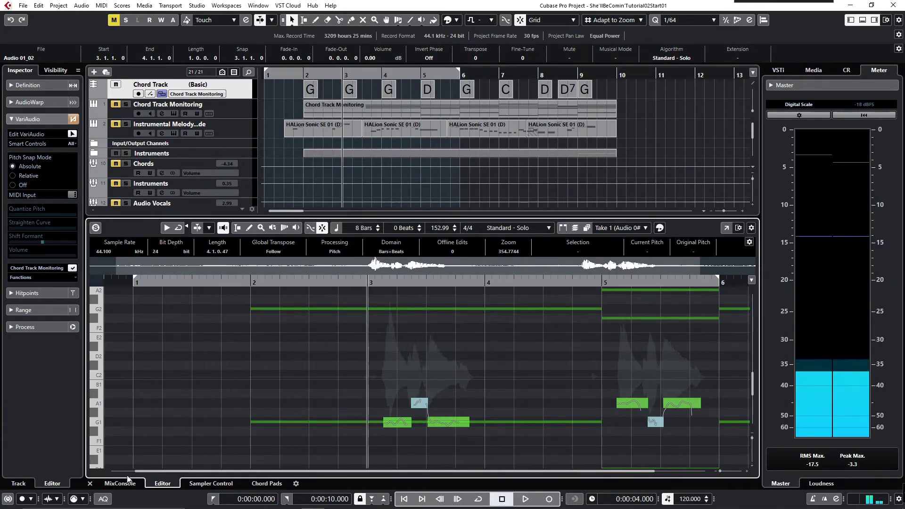
{"action": "left_click", "coordinate": [90, 484]}
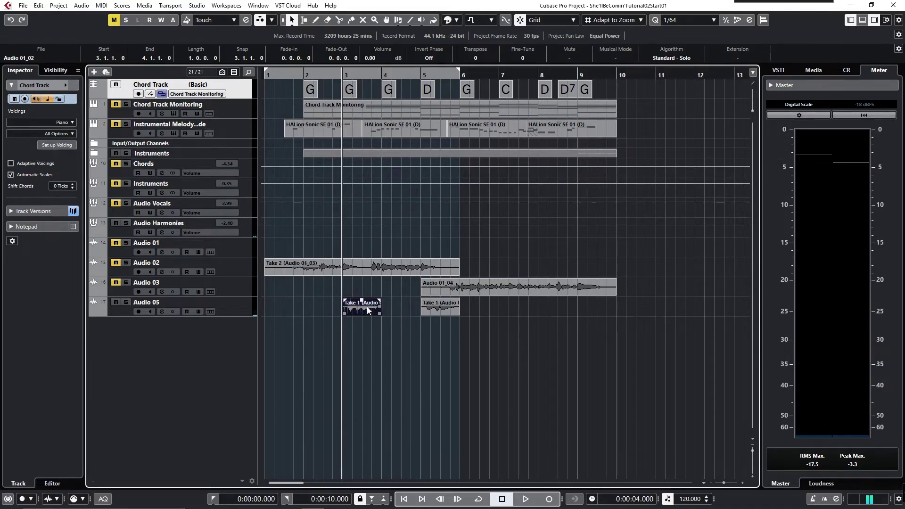
Generate four harmony voices from Audio 05's bar 3 clip with vibrato strength reduced by 80%, and play them back
{"action": "left_click", "coordinate": [81, 6]}
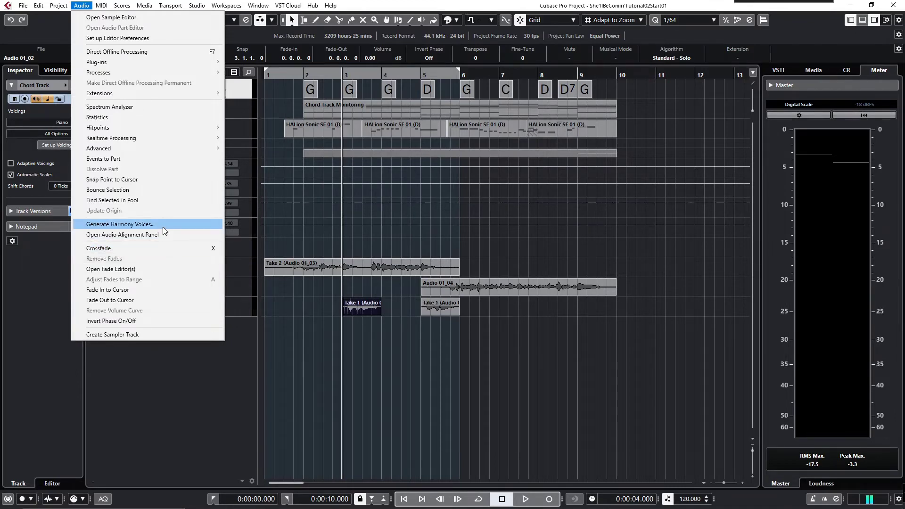
{"action": "left_click", "coordinate": [162, 226]}
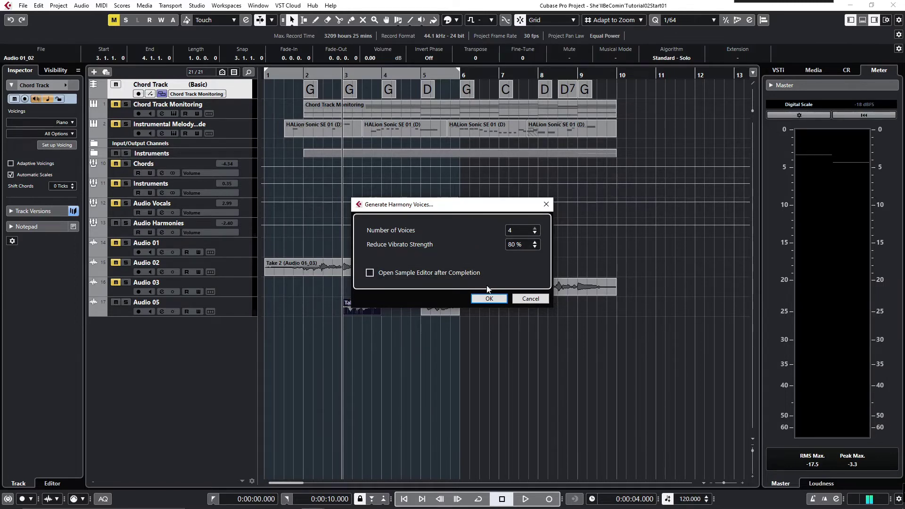
{"action": "left_click", "coordinate": [489, 299]}
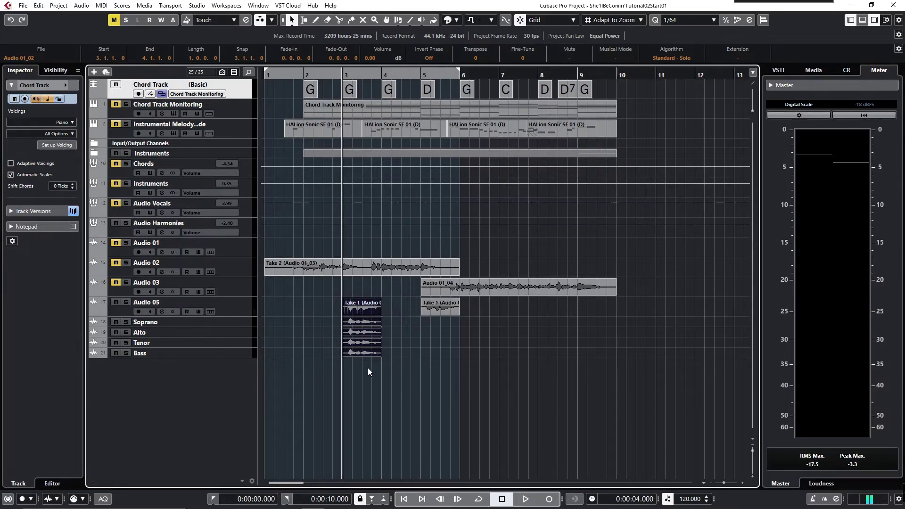
{"action": "left_click", "coordinate": [525, 501]}
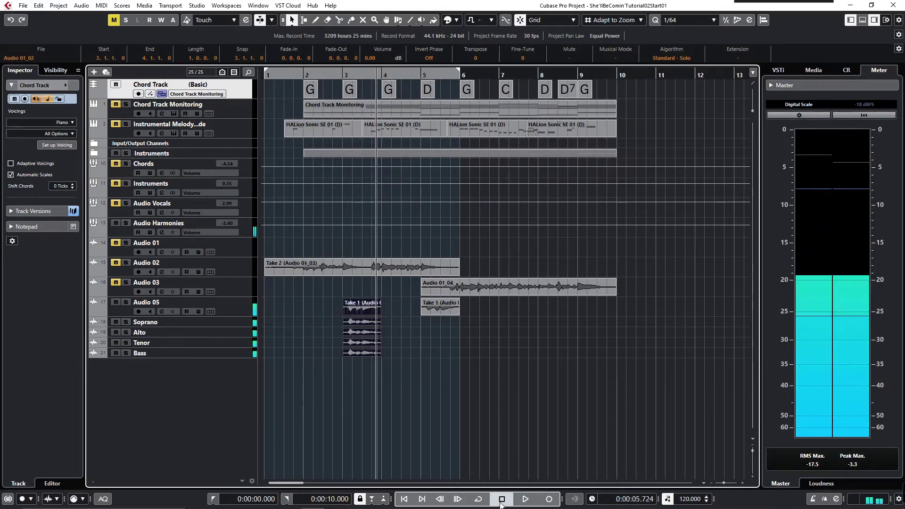
{"action": "left_click", "coordinate": [501, 499]}
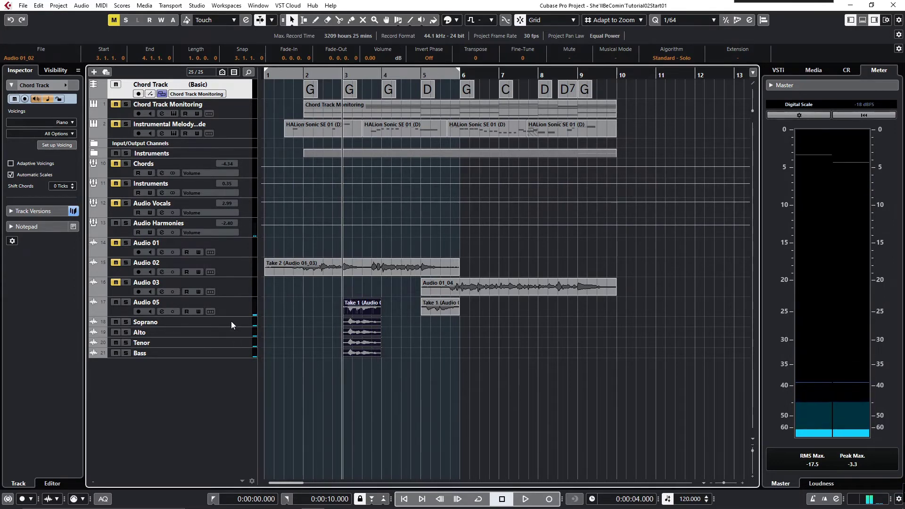
Copy Audio 05's bar 5 clip to the same position on the Soprano, Alto, Tenor and Bass tracks
{"action": "left_click", "coordinate": [244, 307]}
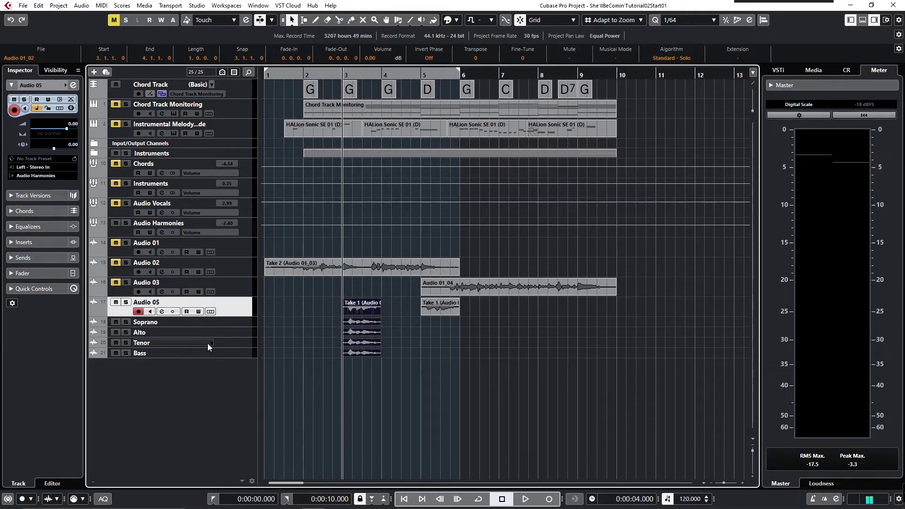
{"action": "left_click", "coordinate": [437, 310]}
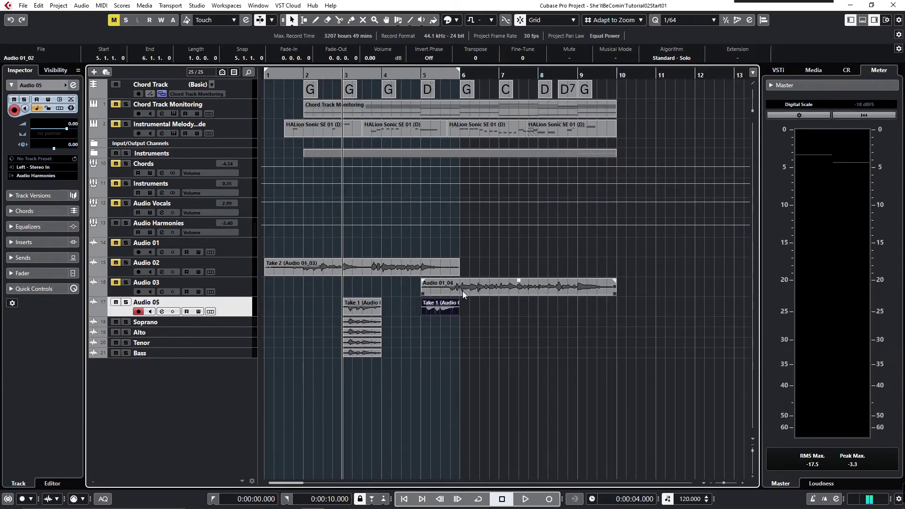
{"action": "left_click", "coordinate": [447, 309]}
{"action": "left_click", "coordinate": [421, 71]}
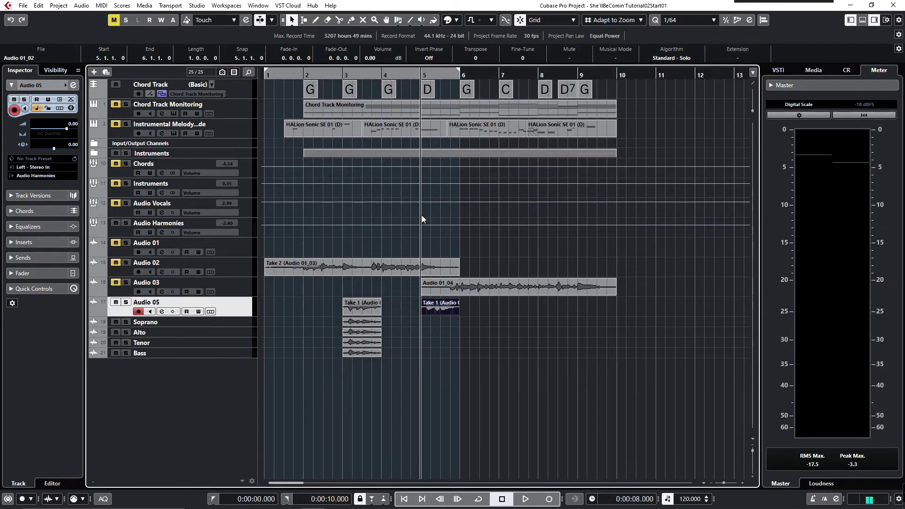
{"action": "left_click", "coordinate": [243, 324]}
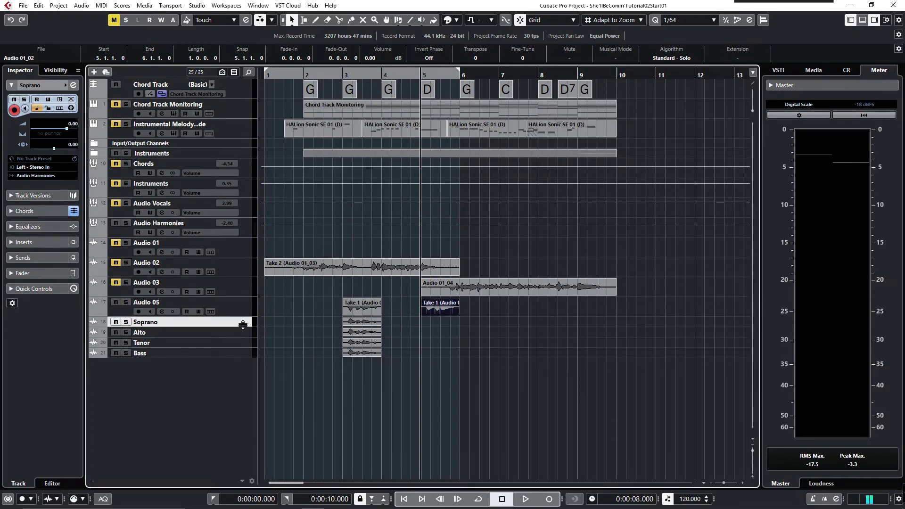
{"action": "left_click", "coordinate": [242, 337]}
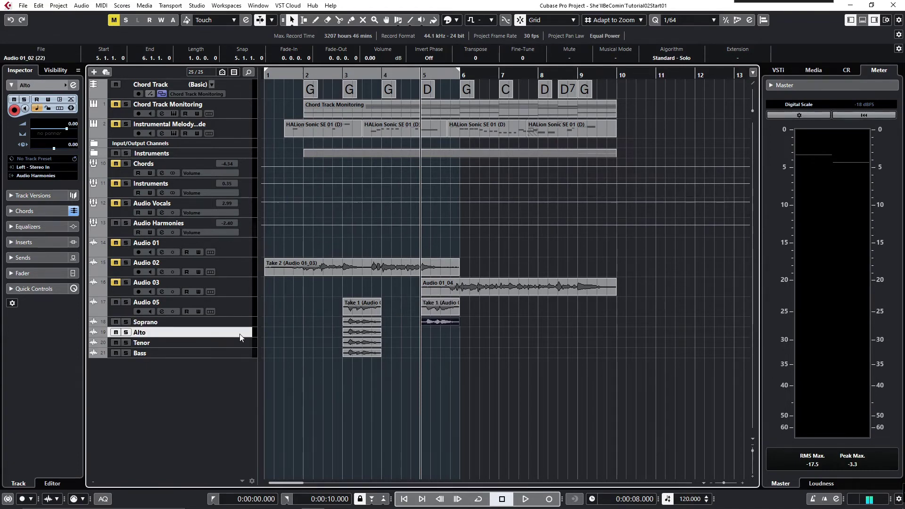
{"action": "left_click", "coordinate": [241, 343]}
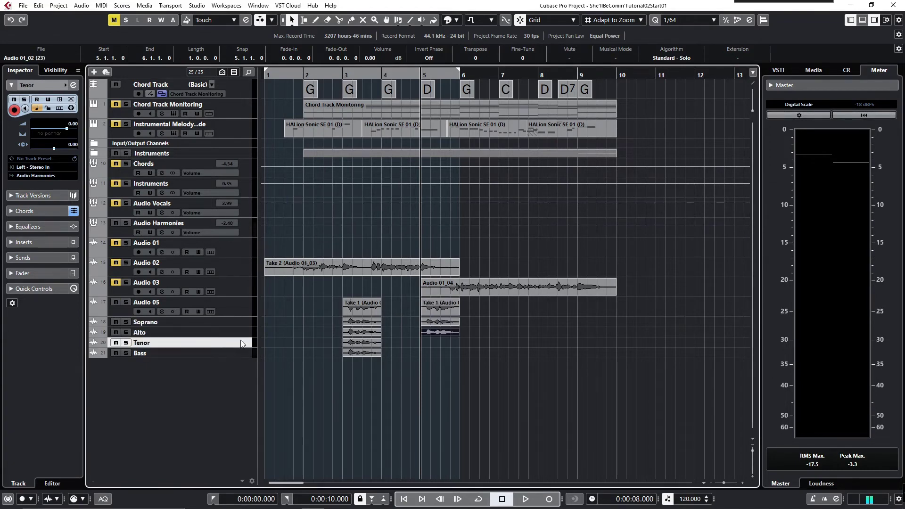
{"action": "left_click", "coordinate": [241, 355]}
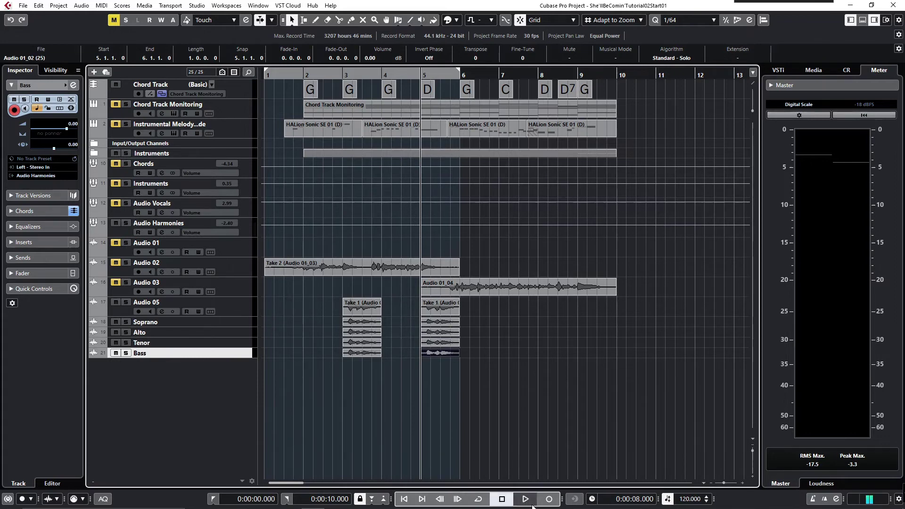
Audition the harmony clips at bar 5 and return the playback position to bar 3
{"action": "left_click", "coordinate": [518, 497]}
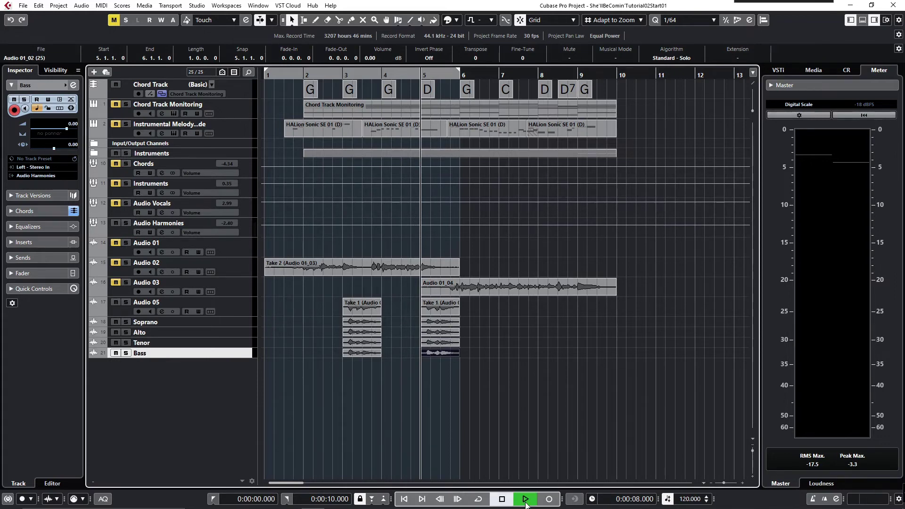
{"action": "left_click", "coordinate": [501, 499]}
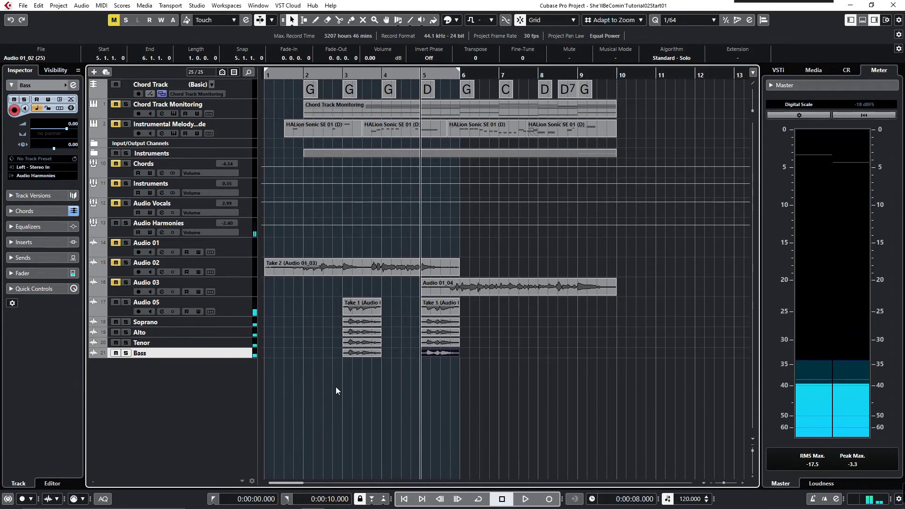
{"action": "left_click", "coordinate": [345, 74]}
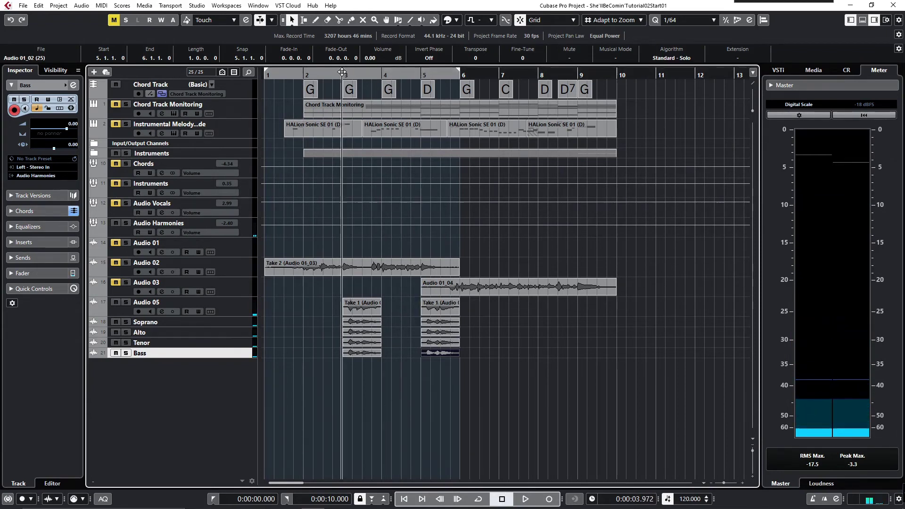
Open the Soprano, Alto, Tenor and Bass clips together in the Sample Editor with bars 1 to 6 in view
{"action": "left_click_drag", "start_coordinate": [486, 373], "coordinate": [329, 322]}
{"action": "double_click", "coordinate": [444, 321]}
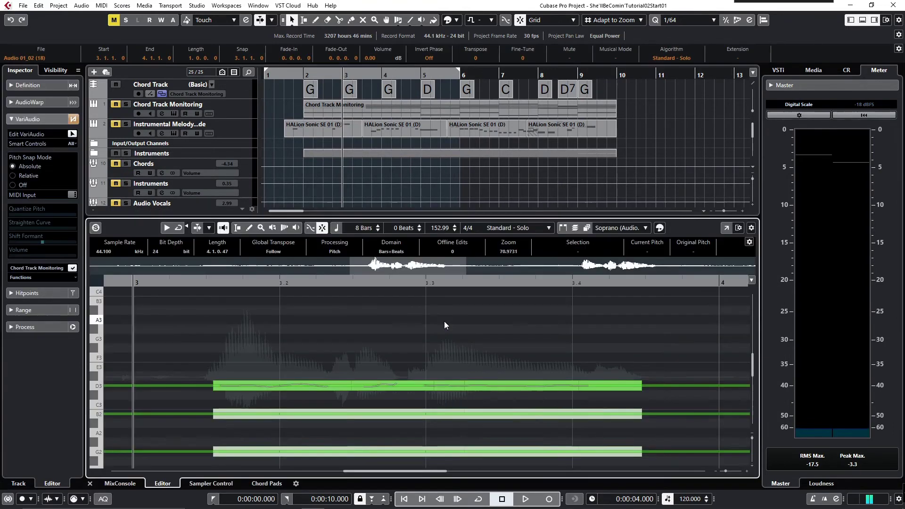
{"action": "key", "text": "g"}
{"action": "key", "text": "g"}
{"action": "key", "text": "g"}
{"action": "key", "text": "g"}
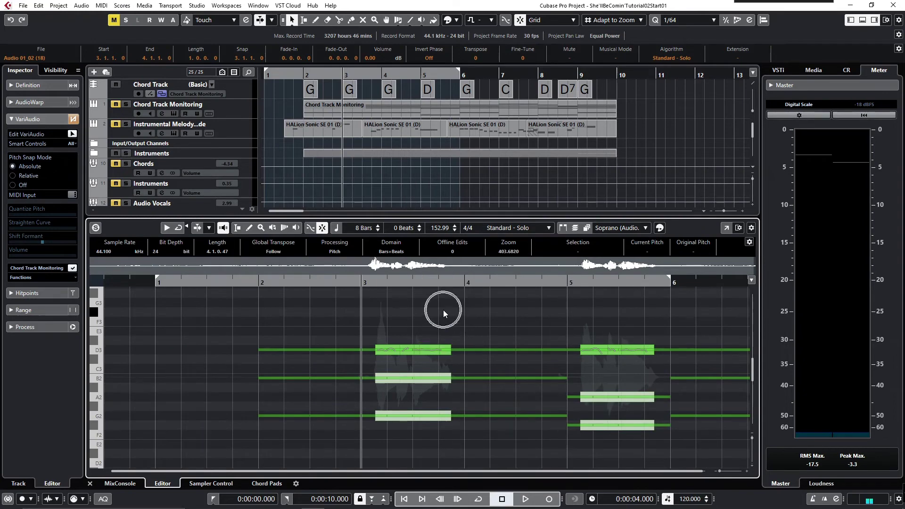
Enlarge the Sample Editor to fit all four voices' segments, then play back the harmonies from bar 3
{"action": "scroll", "coordinate": [443, 312], "scroll_direction": "down", "scroll_amount": 3}
{"action": "scroll", "coordinate": [443, 312], "scroll_direction": "up", "scroll_amount": 1}
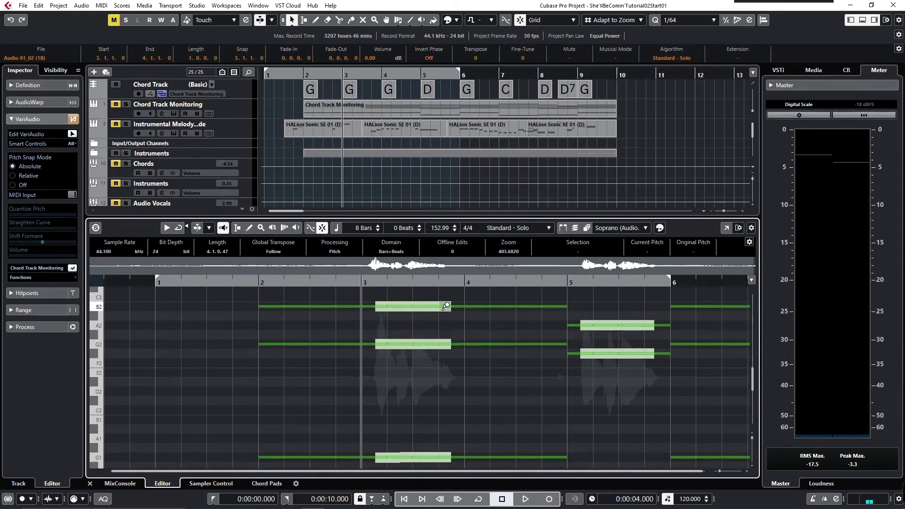
{"action": "left_click_drag", "start_coordinate": [475, 218], "coordinate": [474, 178]}
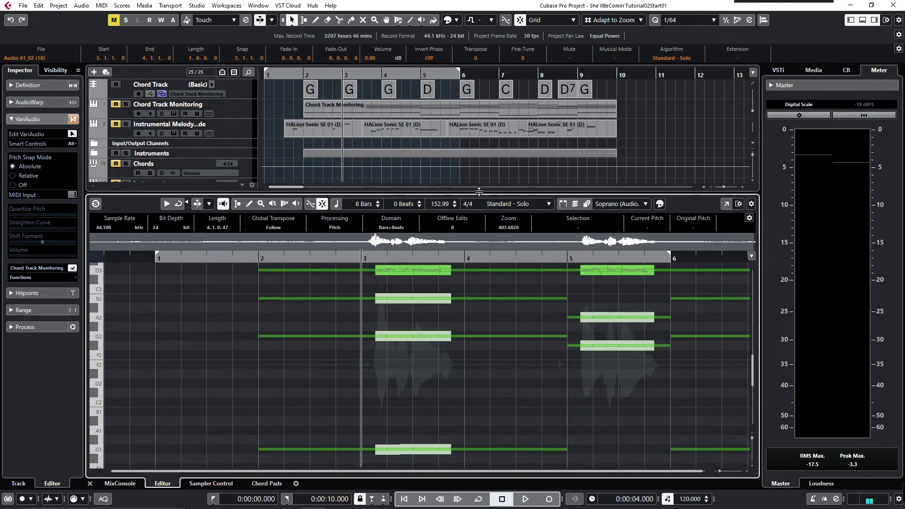
{"action": "scroll", "coordinate": [465, 315], "scroll_direction": "down", "scroll_amount": 1}
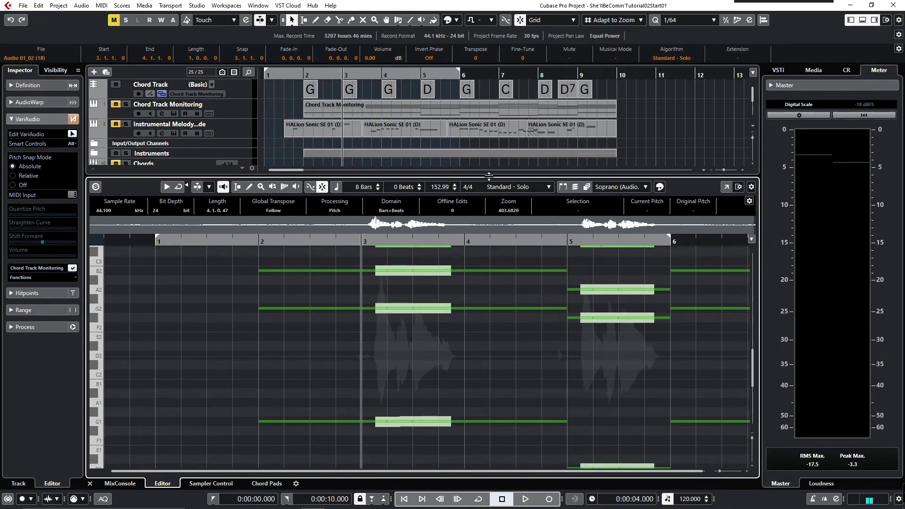
{"action": "left_click_drag", "start_coordinate": [489, 176], "coordinate": [491, 163]}
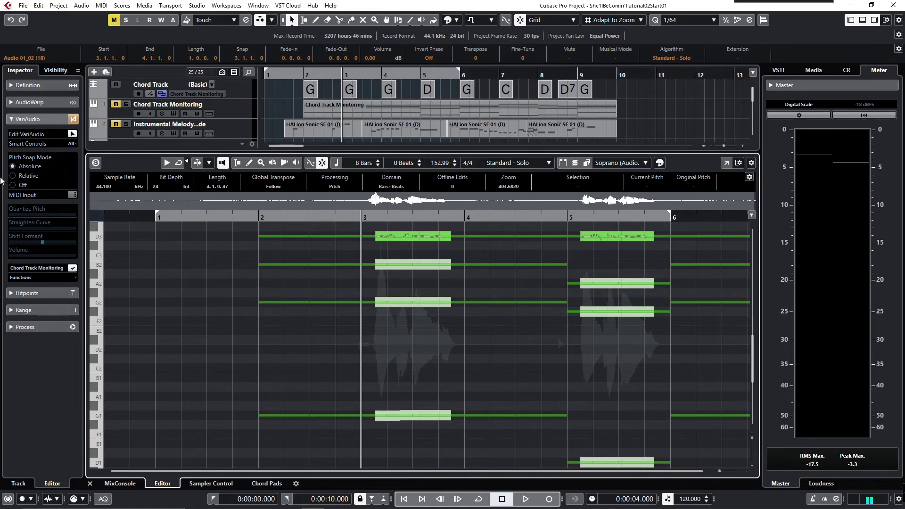
{"action": "left_click", "coordinate": [523, 500]}
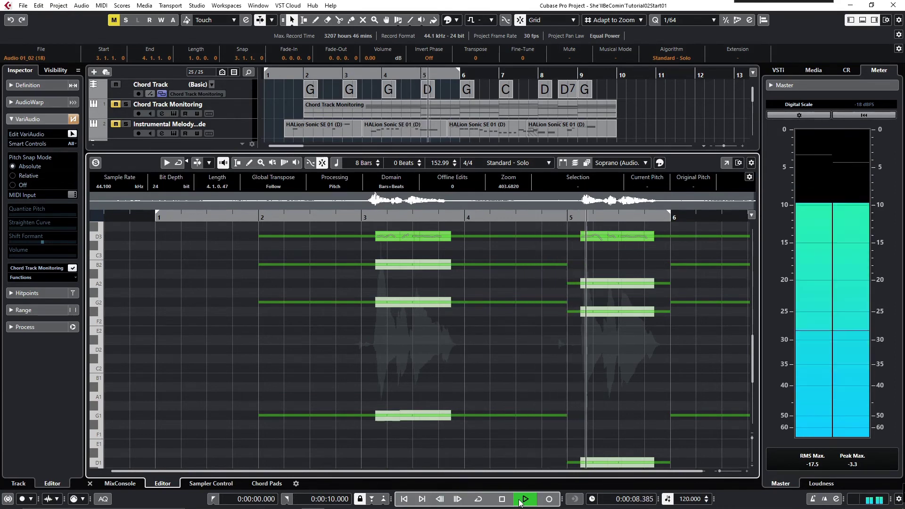
{"action": "left_click", "coordinate": [502, 500]}
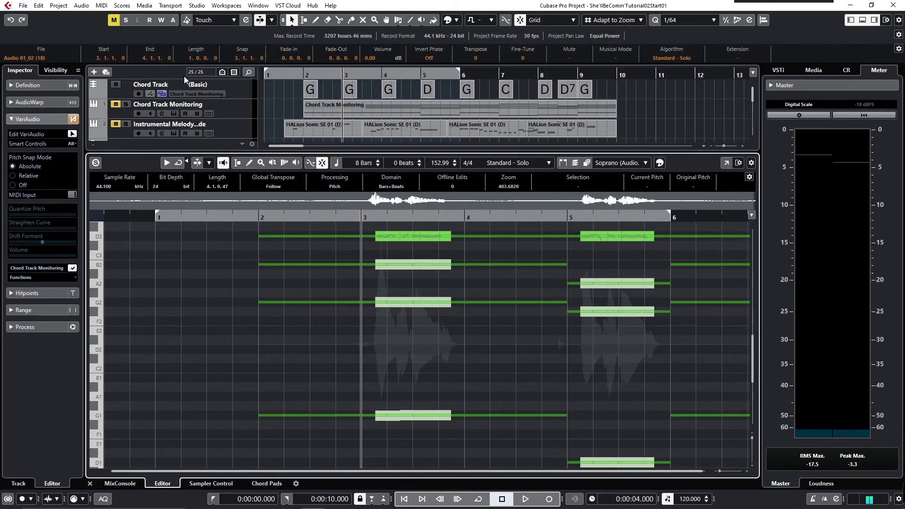
Switch the chord track to Extd_Fill and play back the harmonies from bar 3
{"action": "left_click", "coordinate": [214, 84]}
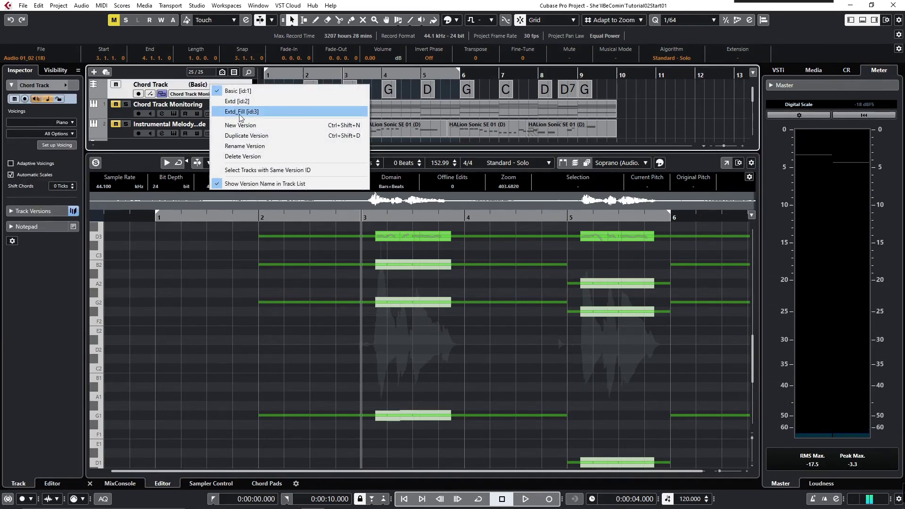
{"action": "left_click", "coordinate": [240, 112]}
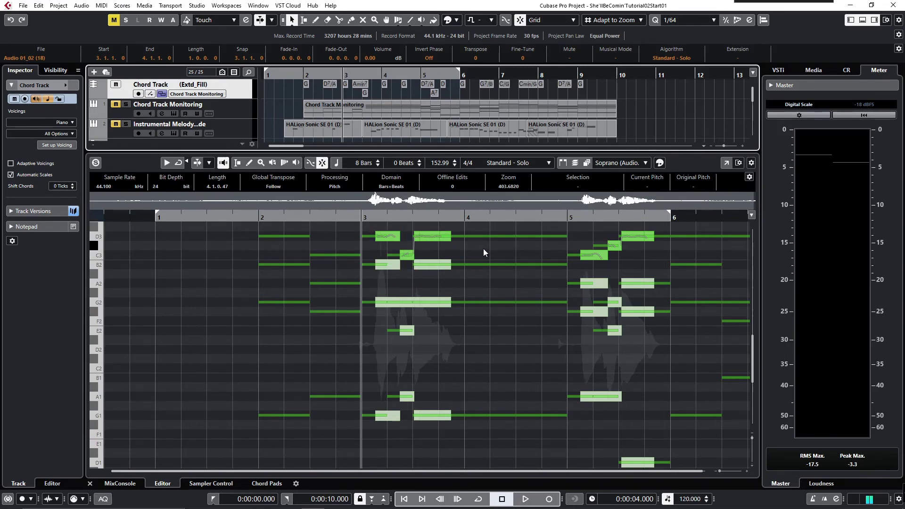
{"action": "left_click", "coordinate": [527, 499]}
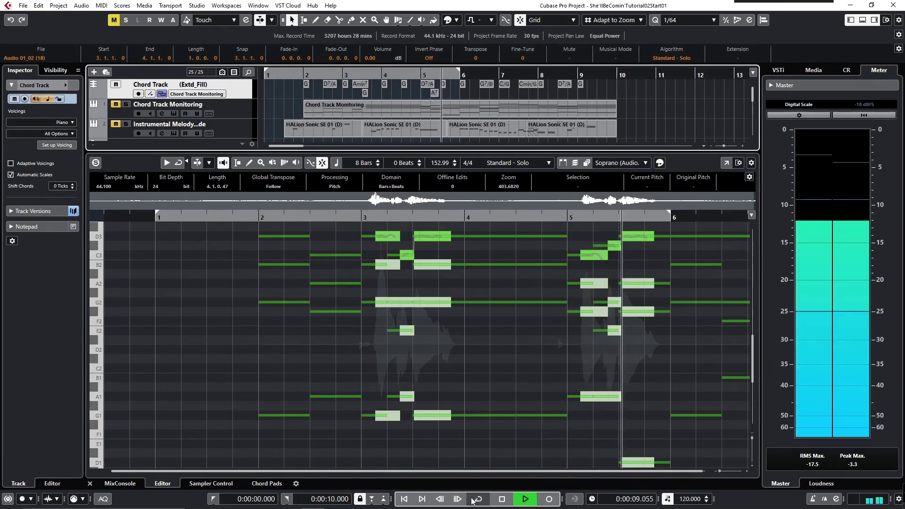
{"action": "left_click", "coordinate": [503, 500]}
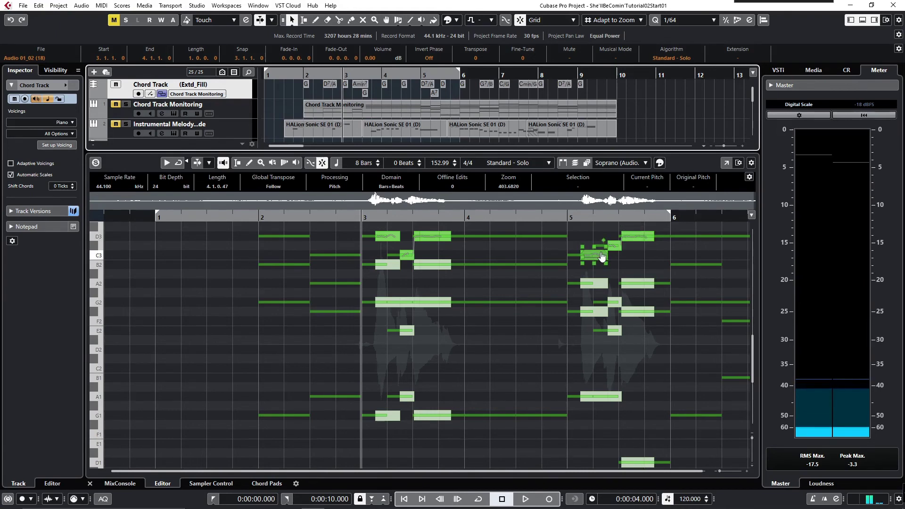
Solo the Soprano track and play back its harmony line from bar 3 through bar 5
{"action": "scroll", "coordinate": [267, 101], "scroll_direction": "down", "scroll_amount": 5}
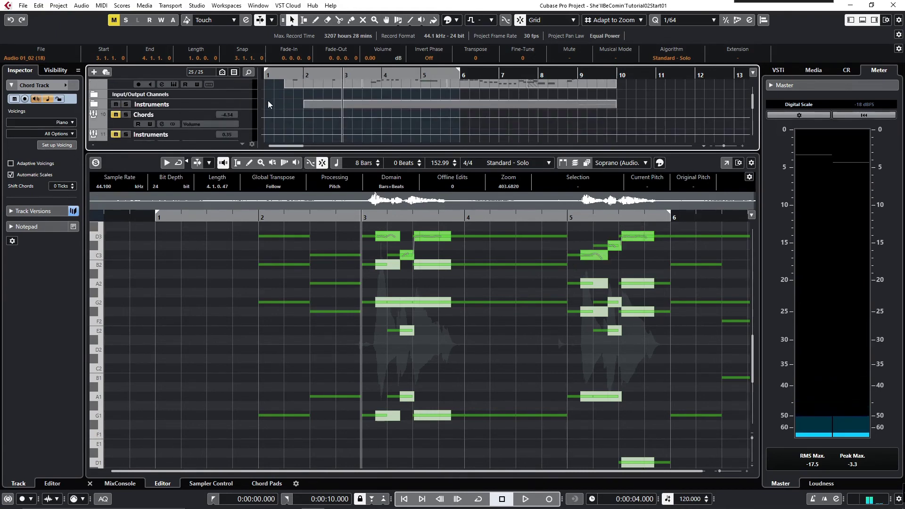
{"action": "scroll", "coordinate": [268, 101], "scroll_direction": "down", "scroll_amount": 5}
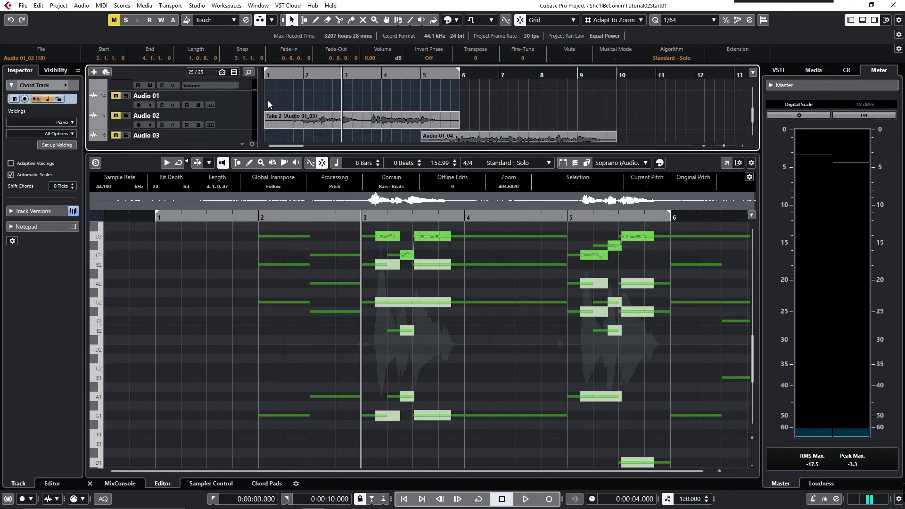
{"action": "scroll", "coordinate": [268, 101], "scroll_direction": "down", "scroll_amount": 2}
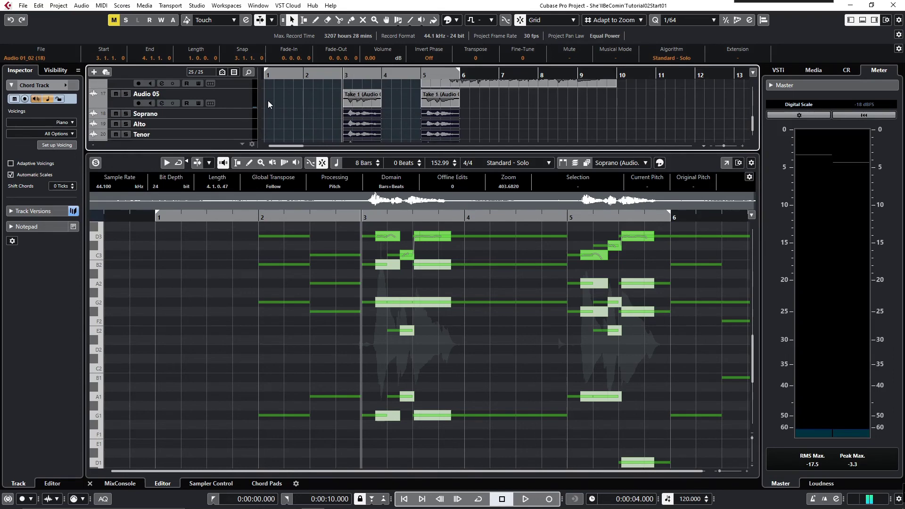
{"action": "left_click", "coordinate": [127, 113]}
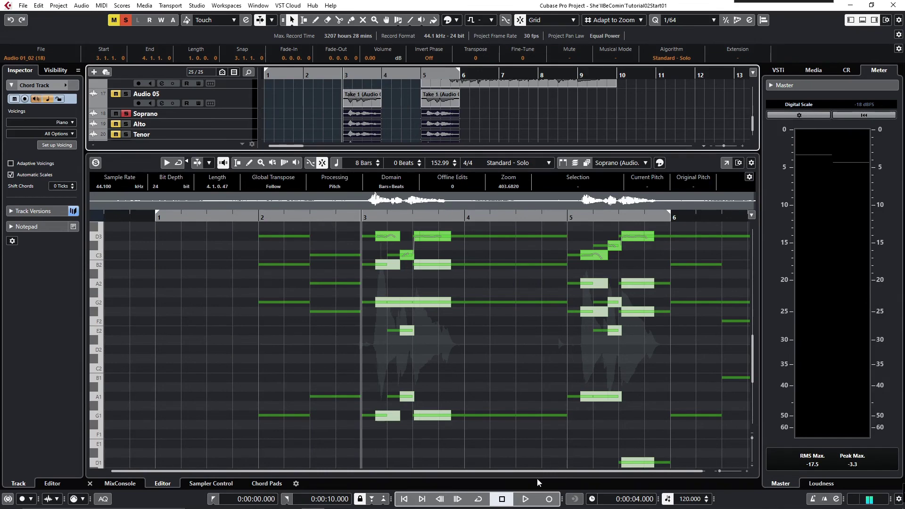
{"action": "left_click", "coordinate": [525, 499]}
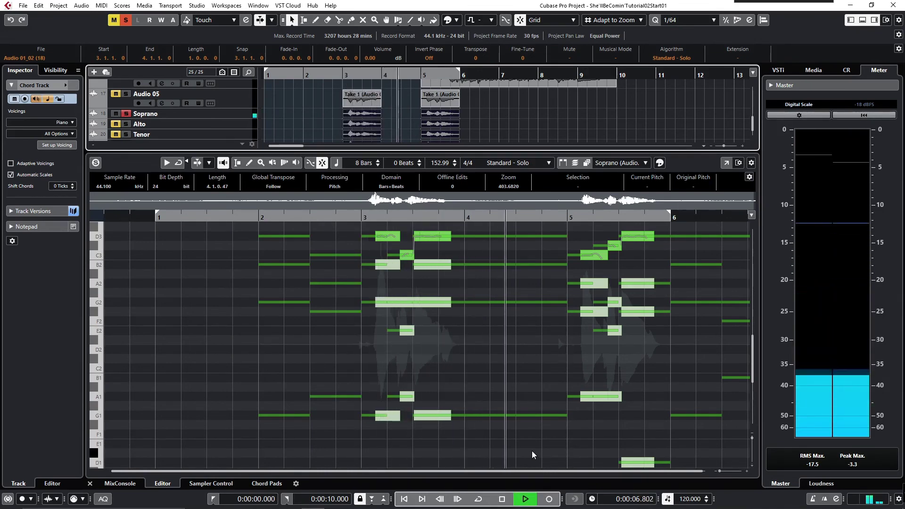
{"action": "left_click", "coordinate": [502, 499]}
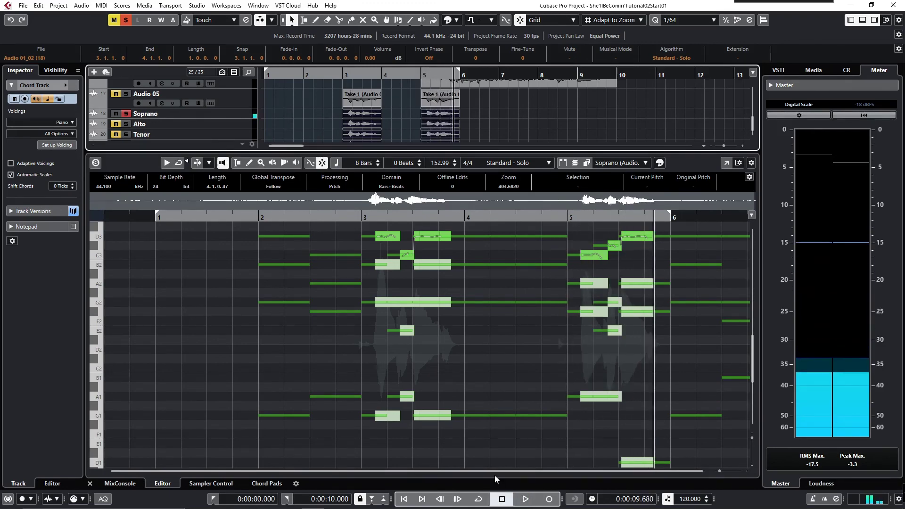
{"action": "left_click", "coordinate": [394, 415]}
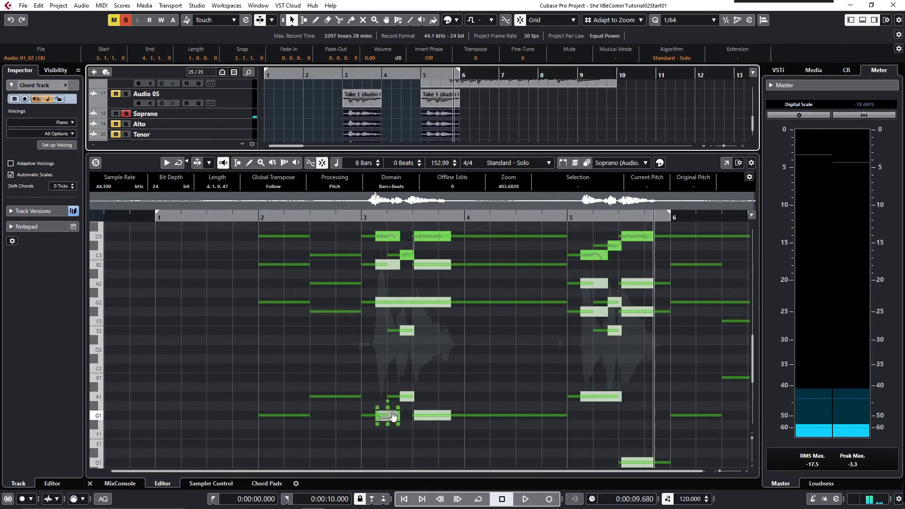
Unsolo the Soprano track and play back all the harmony voices together from bar 3
{"action": "left_click", "coordinate": [128, 115]}
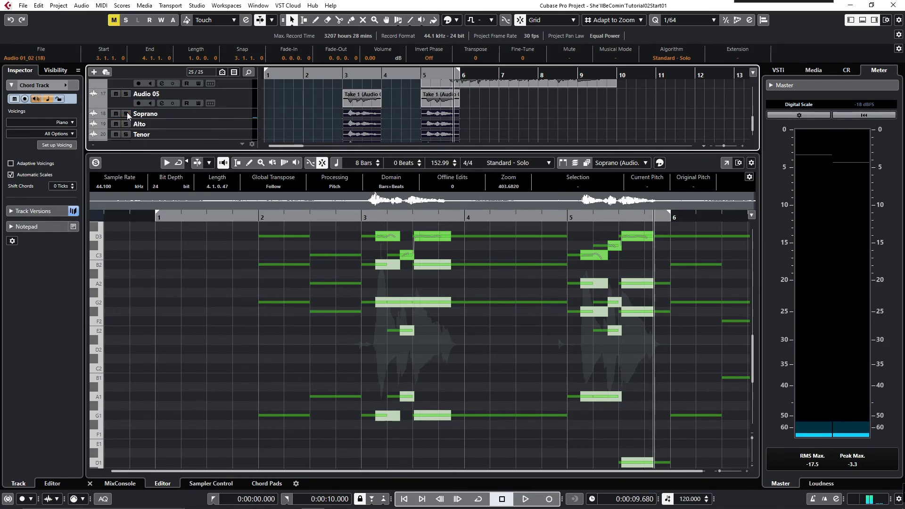
{"action": "left_click", "coordinate": [391, 211]}
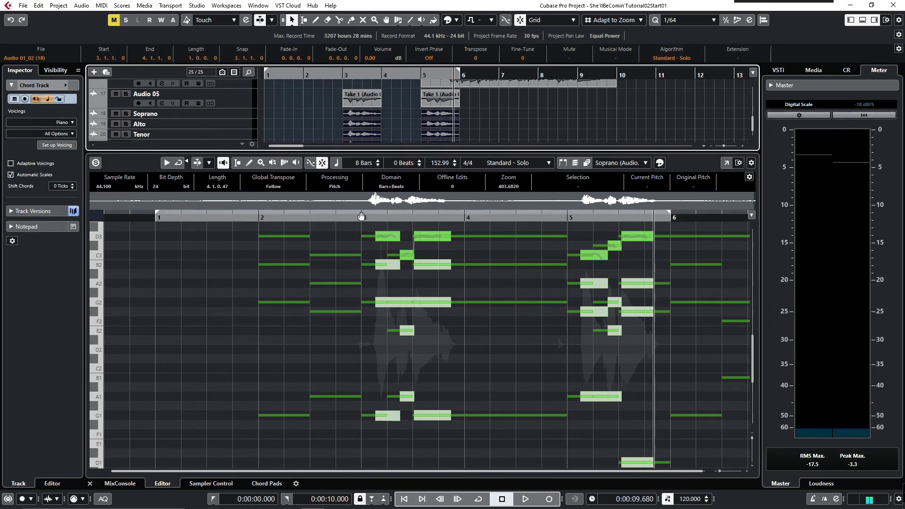
{"action": "left_click", "coordinate": [361, 217]}
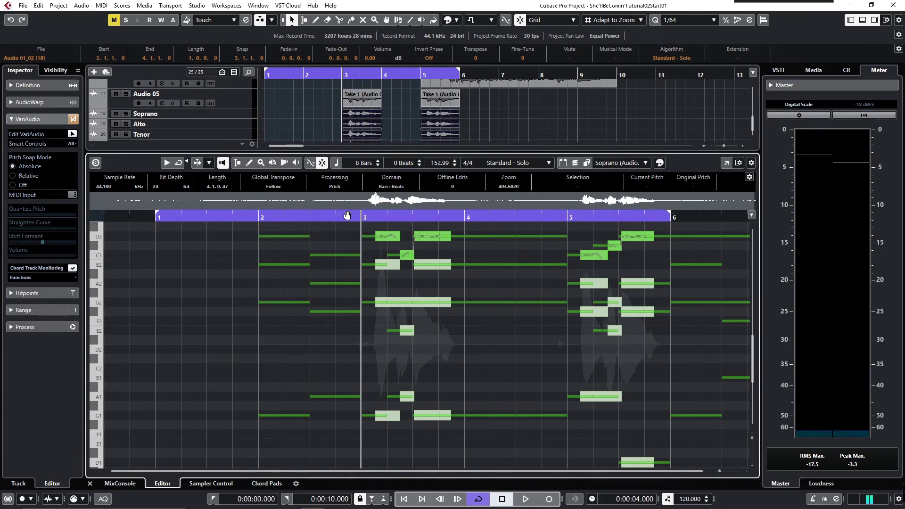
{"action": "left_click", "coordinate": [347, 215]}
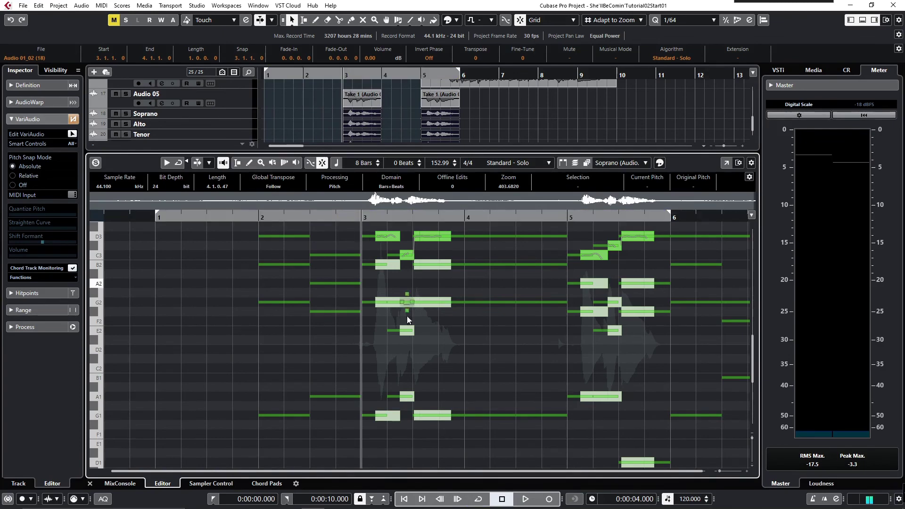
{"action": "left_click", "coordinate": [527, 503]}
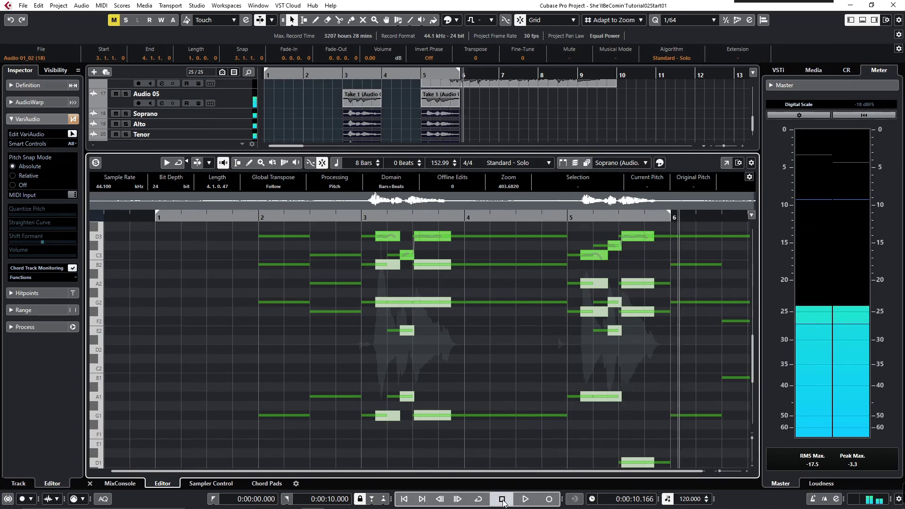
{"action": "left_click", "coordinate": [502, 499]}
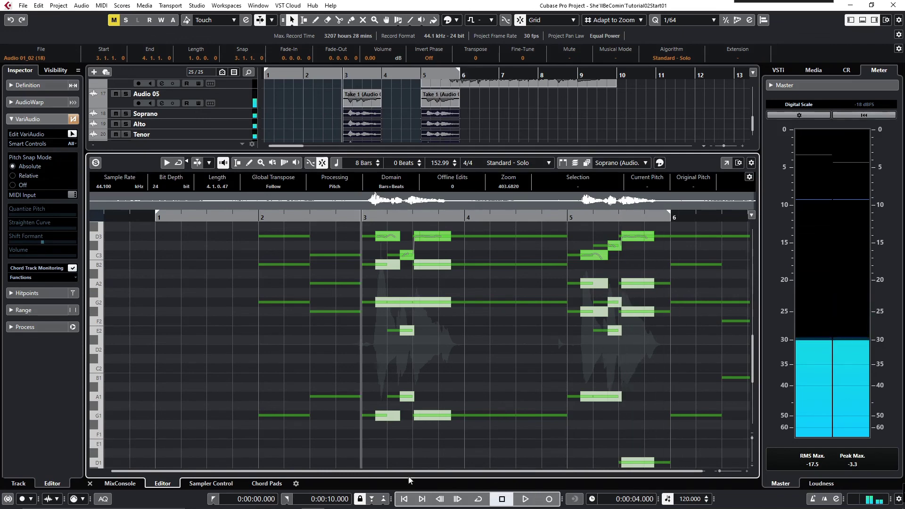
Close the Sample Editor, unmute the Instruments, Audio Vocals, Audio Harmonies and Audio 01 to 03 tracks, and start playback in bar 1
{"action": "left_click", "coordinate": [89, 484]}
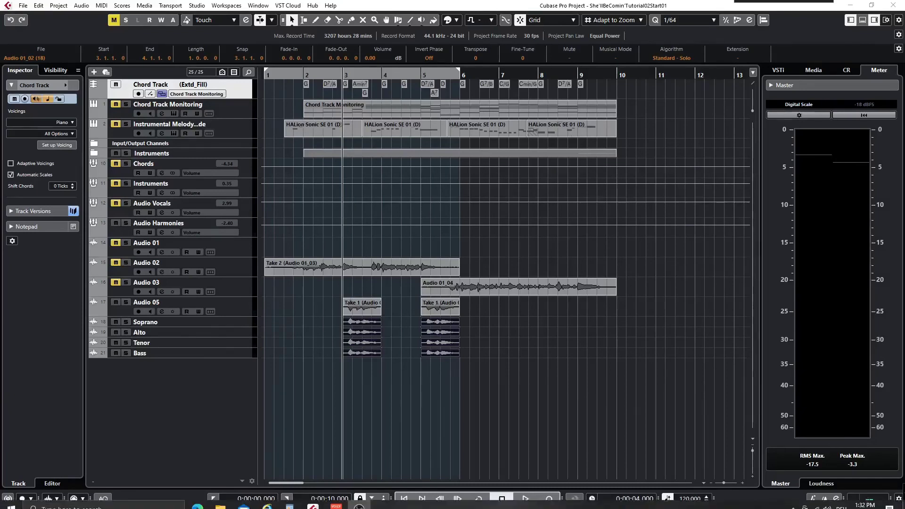
{"action": "left_click", "coordinate": [116, 203]}
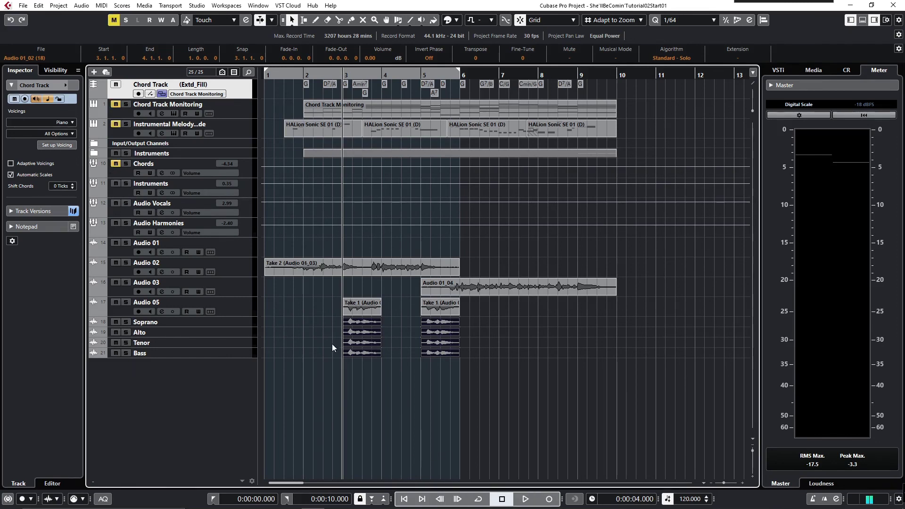
{"action": "left_click", "coordinate": [282, 79]}
{"action": "key", "text": "space"}
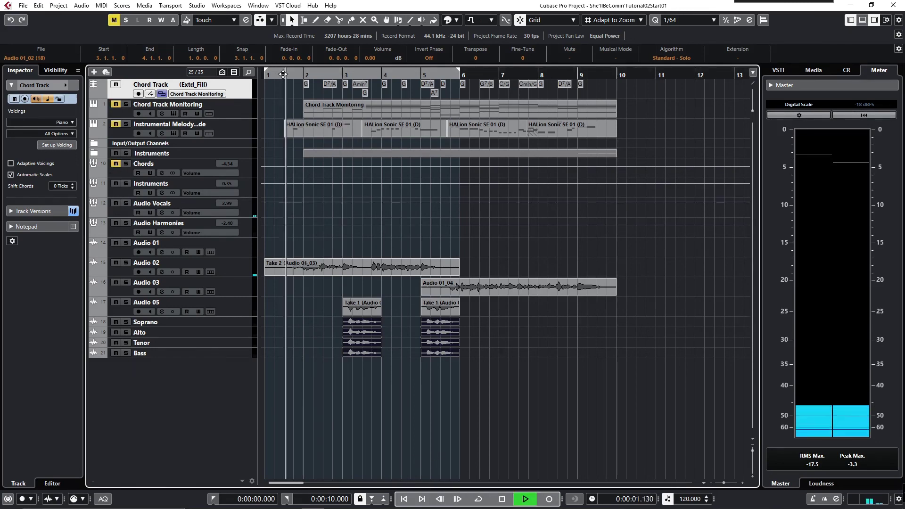